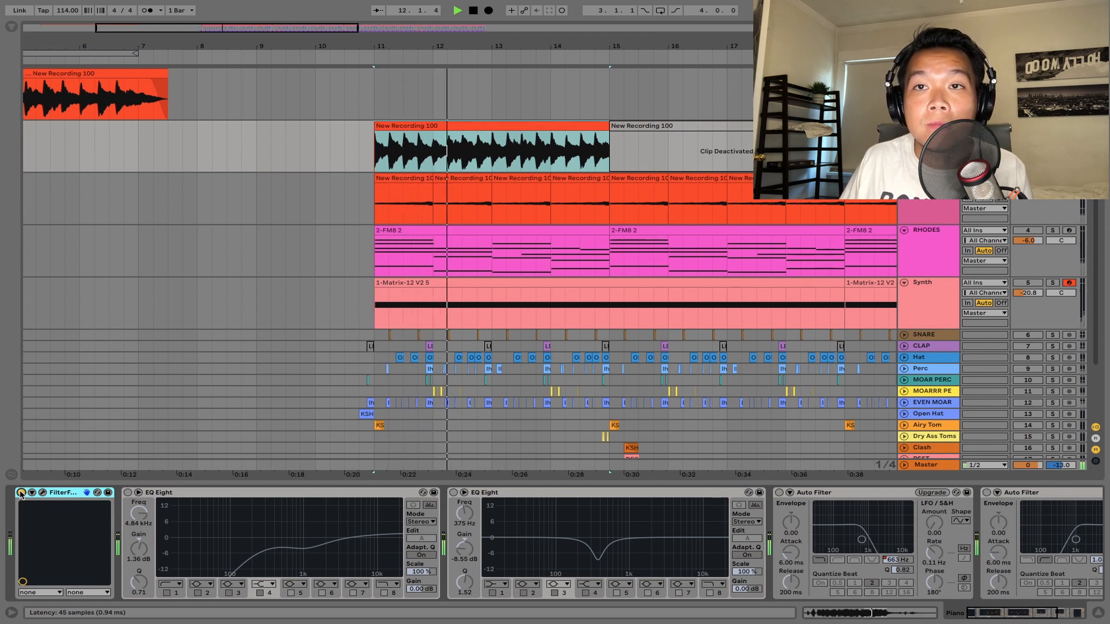
Turn on the two EQ Eight effects of the Piano track one at a time, auditioning the loop after each.
key(space)
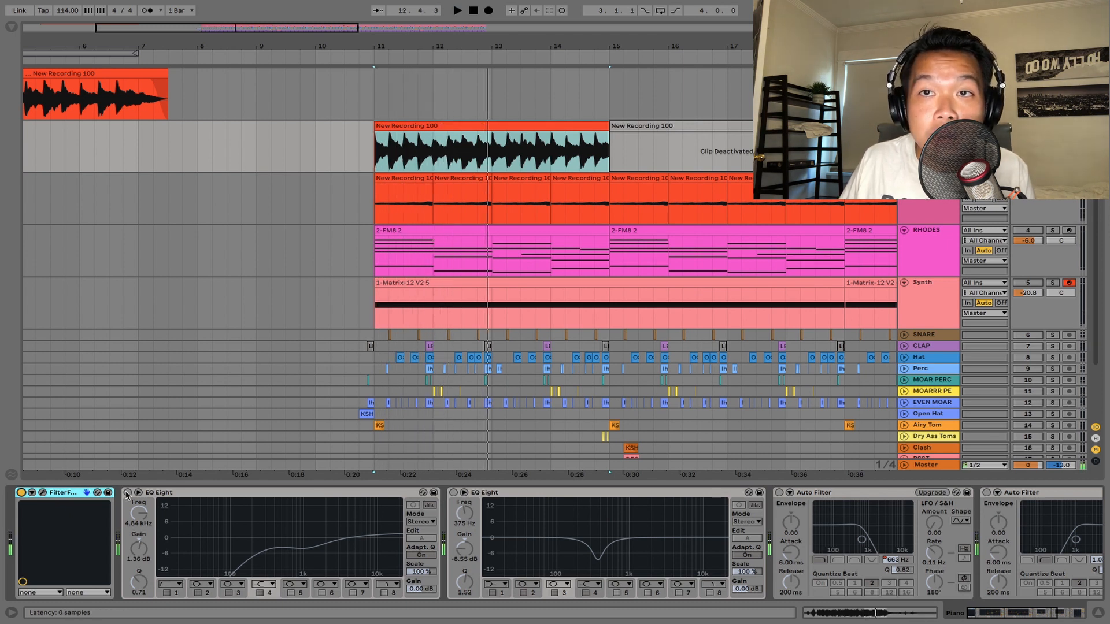
click(128, 493)
key(space)
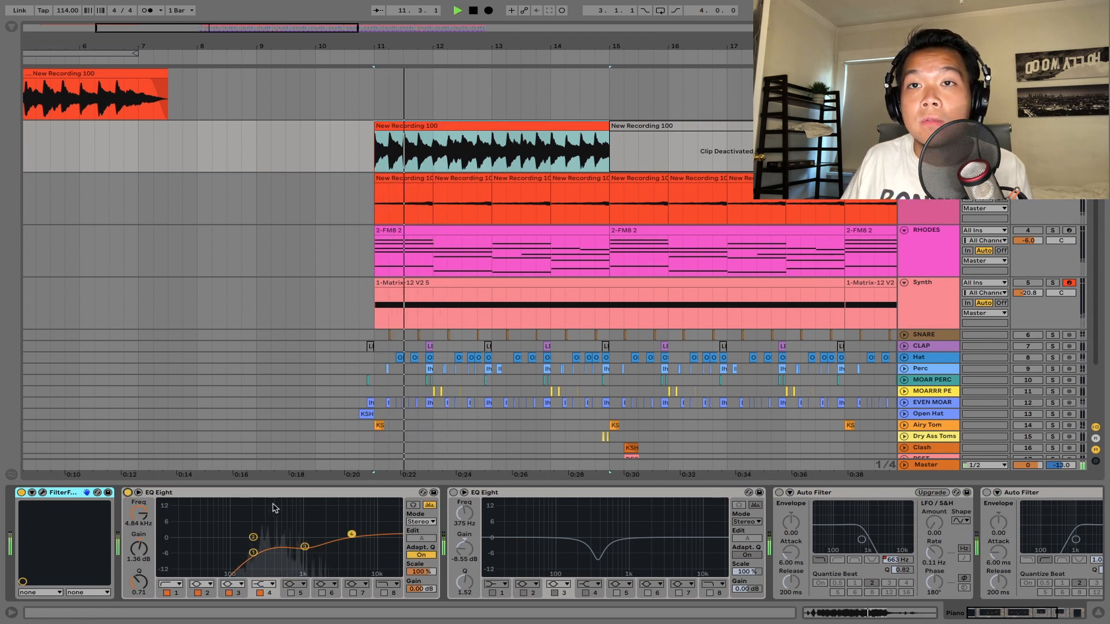
key(space)
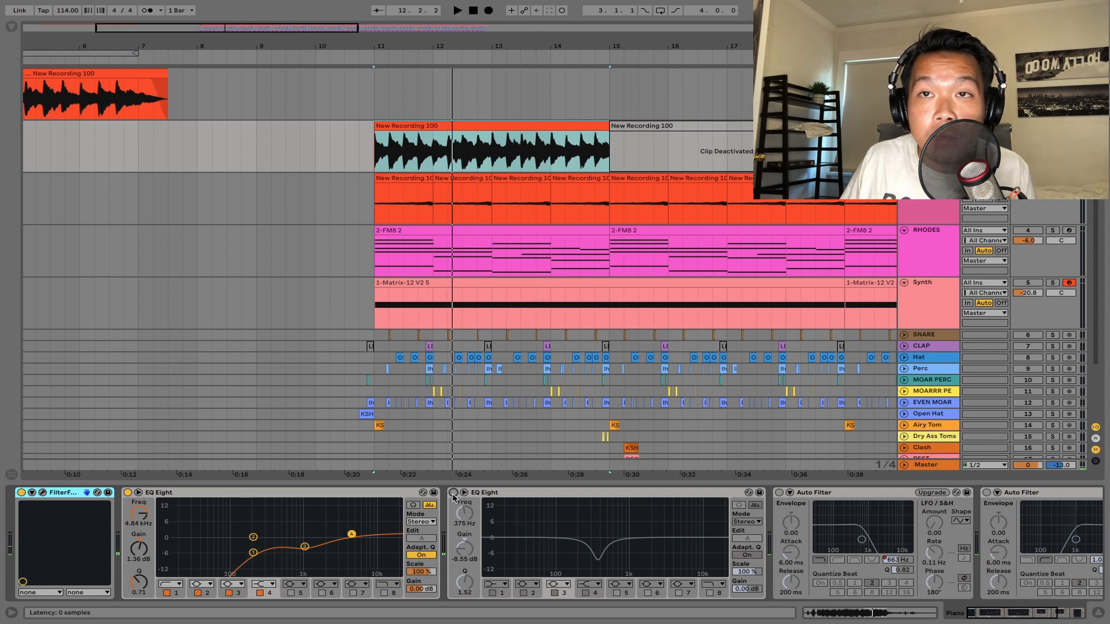
key(space)
click(453, 493)
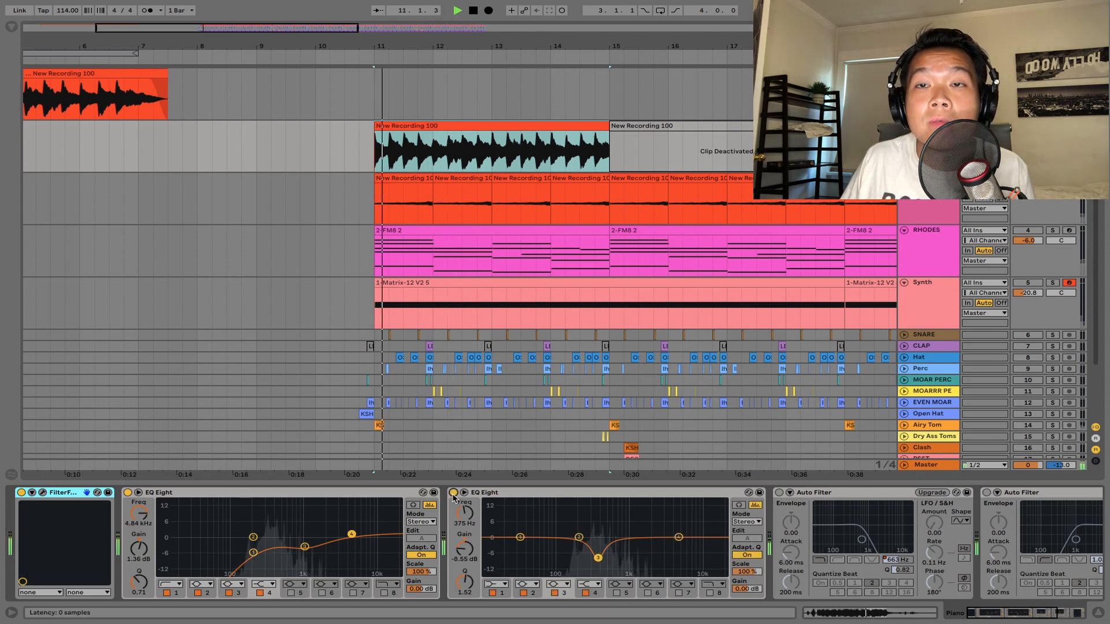
key(space)
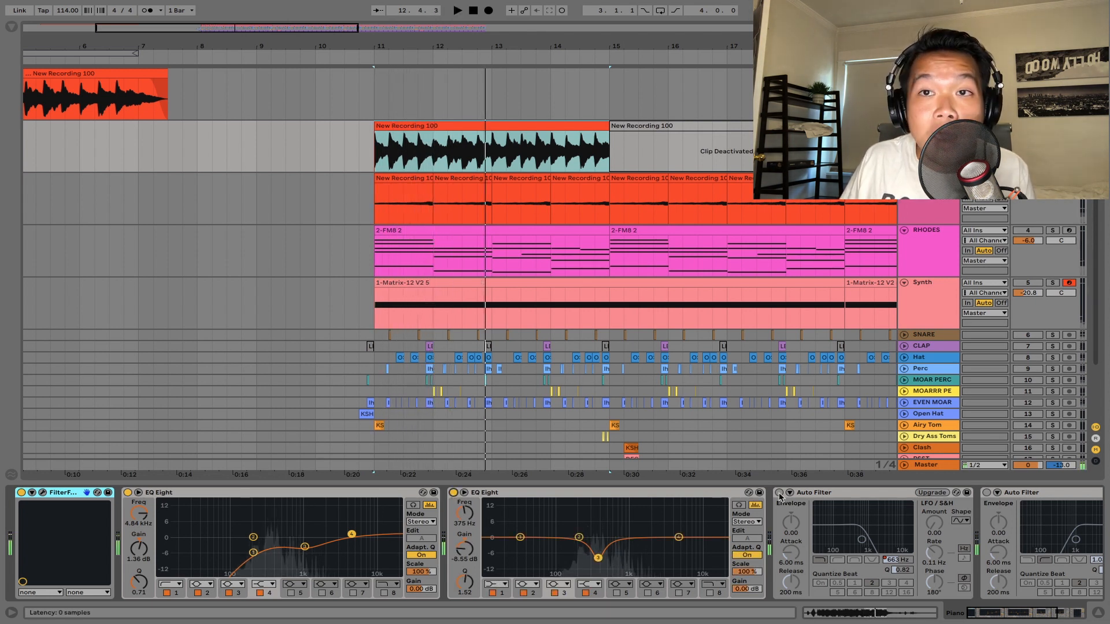
Turn on both Auto Filters and the Compressor on the Piano track one by one, listening to each addition.
click(778, 493)
key(space)
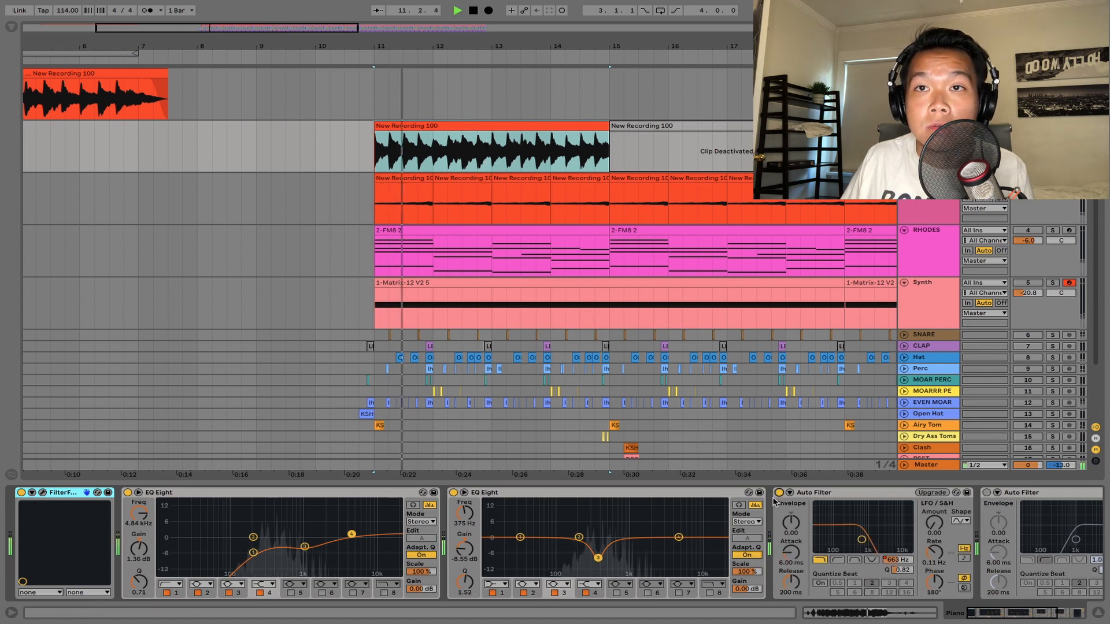
key(space)
click(986, 493)
key(space)
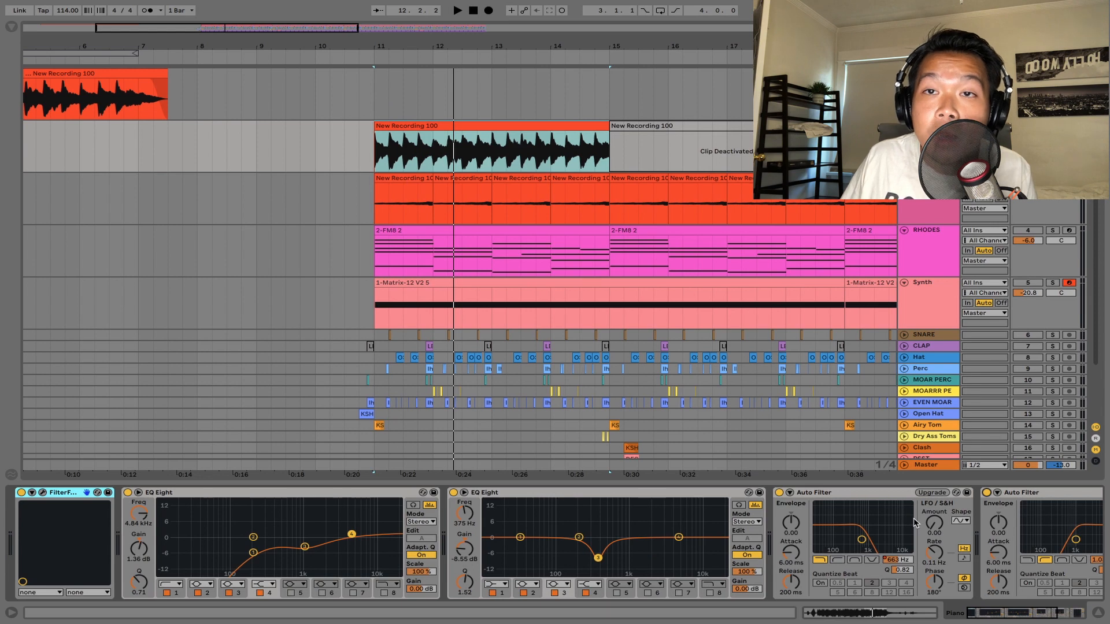
scroll(915, 523, right, 5)
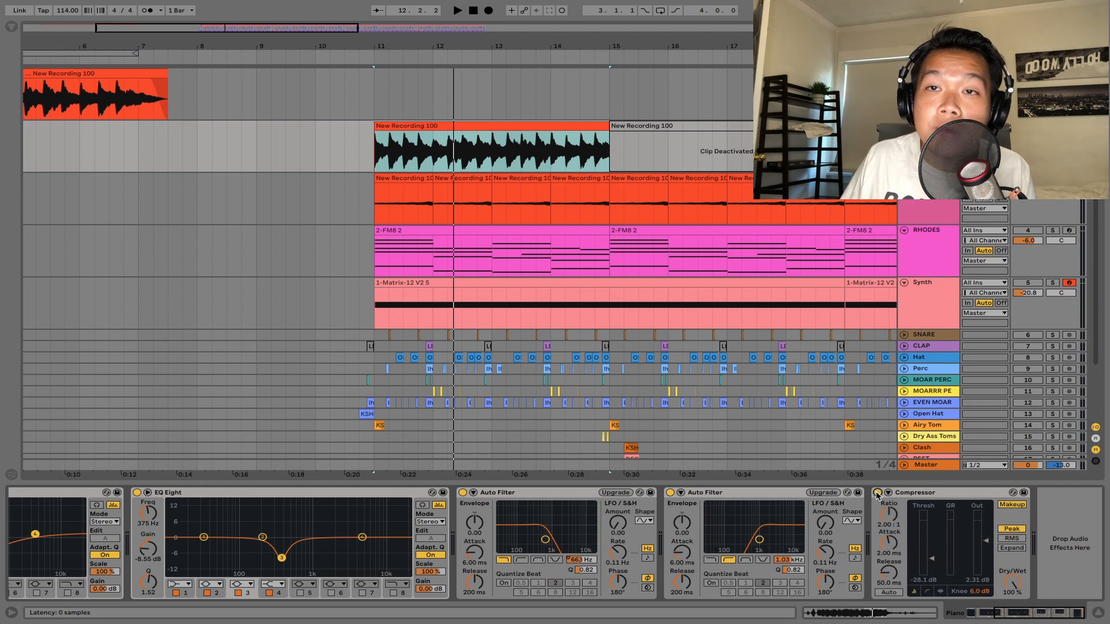
key(space)
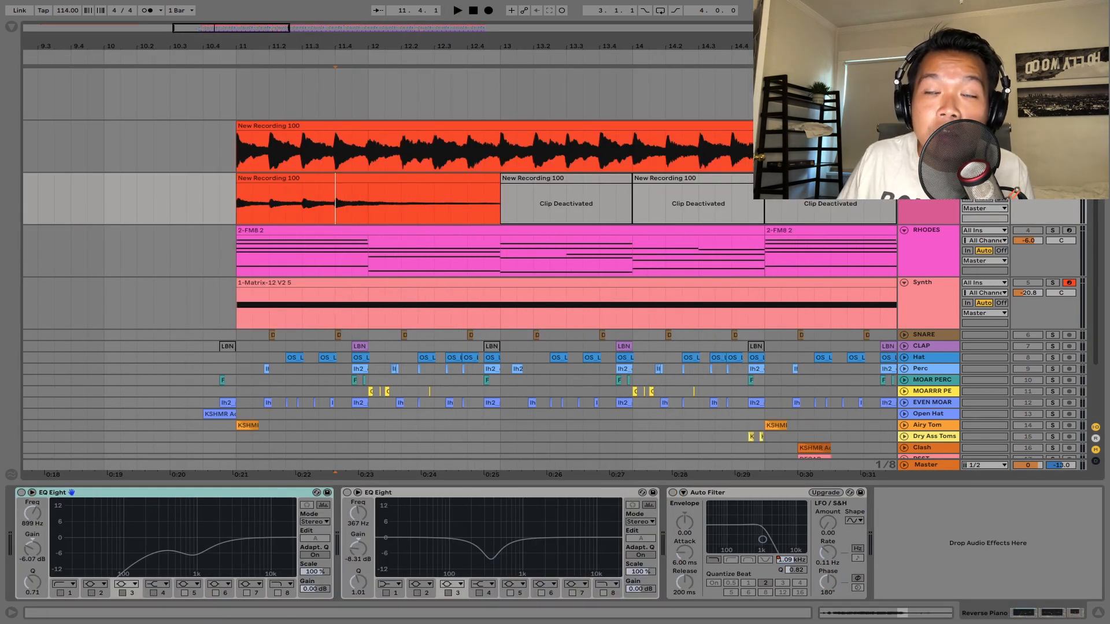
Audition the Reverse Piano track and the RHODES track with their effects bypassed.
key(space)
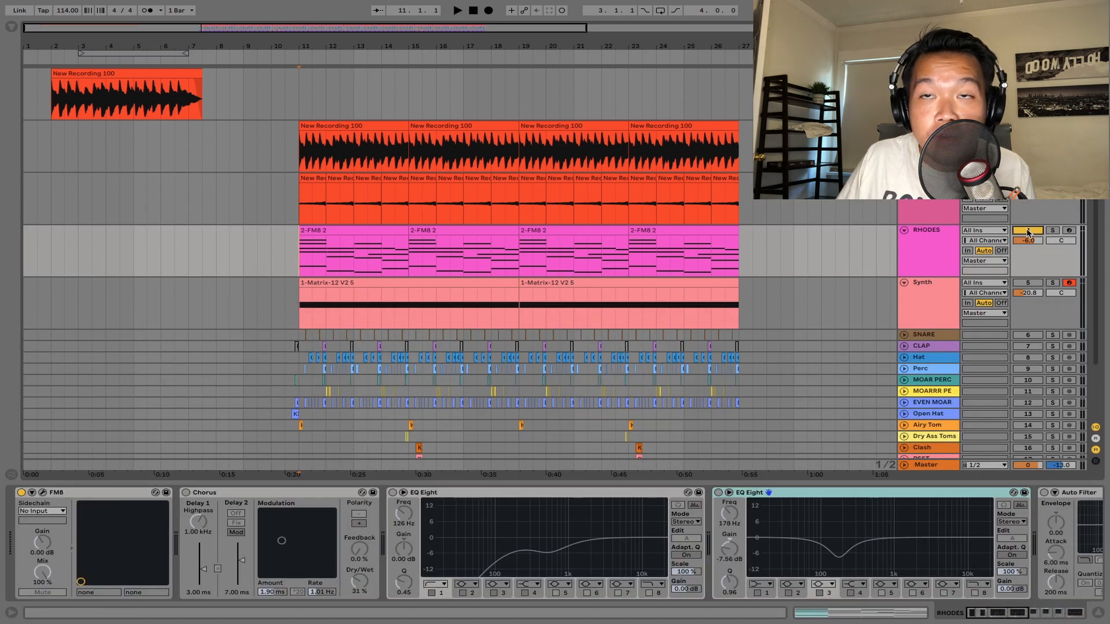
key(space)
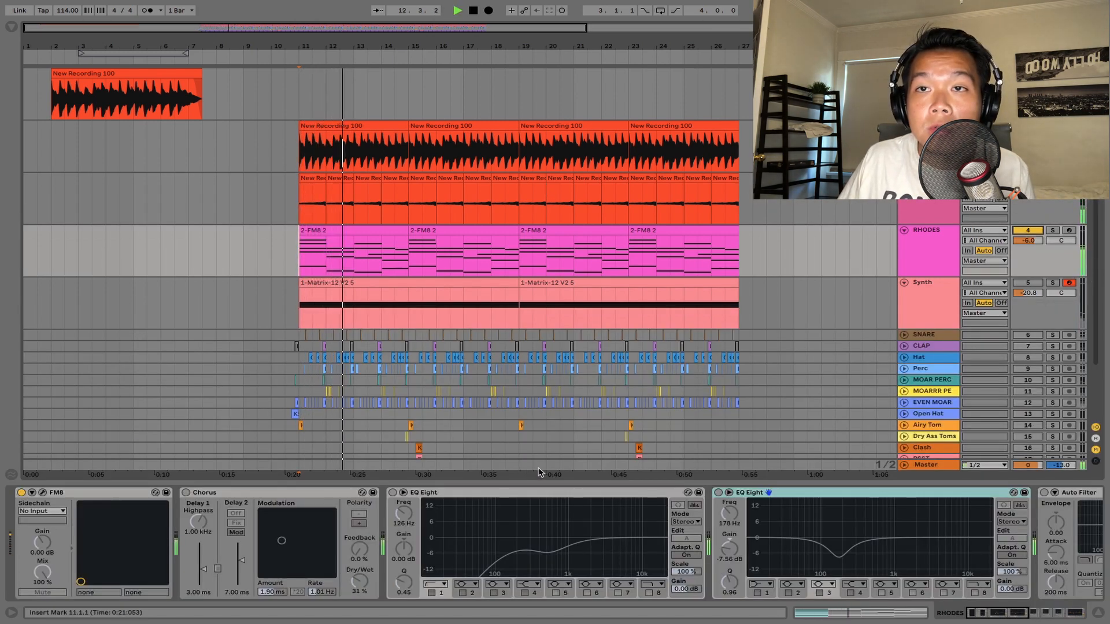
key(space)
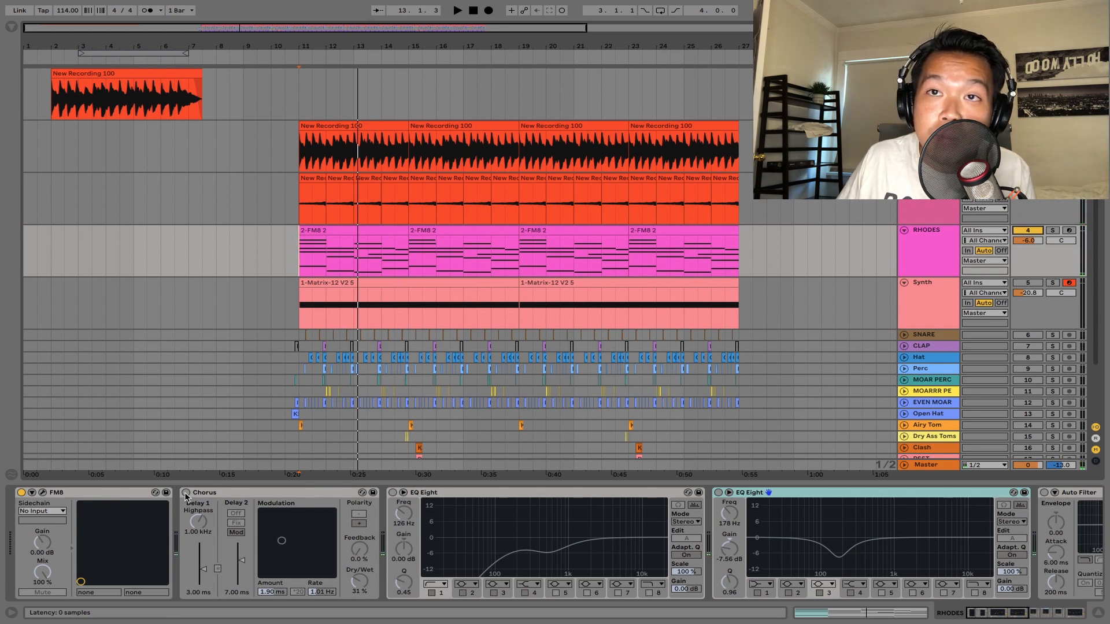
Turn on the Chorus and the first two EQ Eights on the RHODES track, replaying from bar 11 after each.
click(185, 493)
key(space)
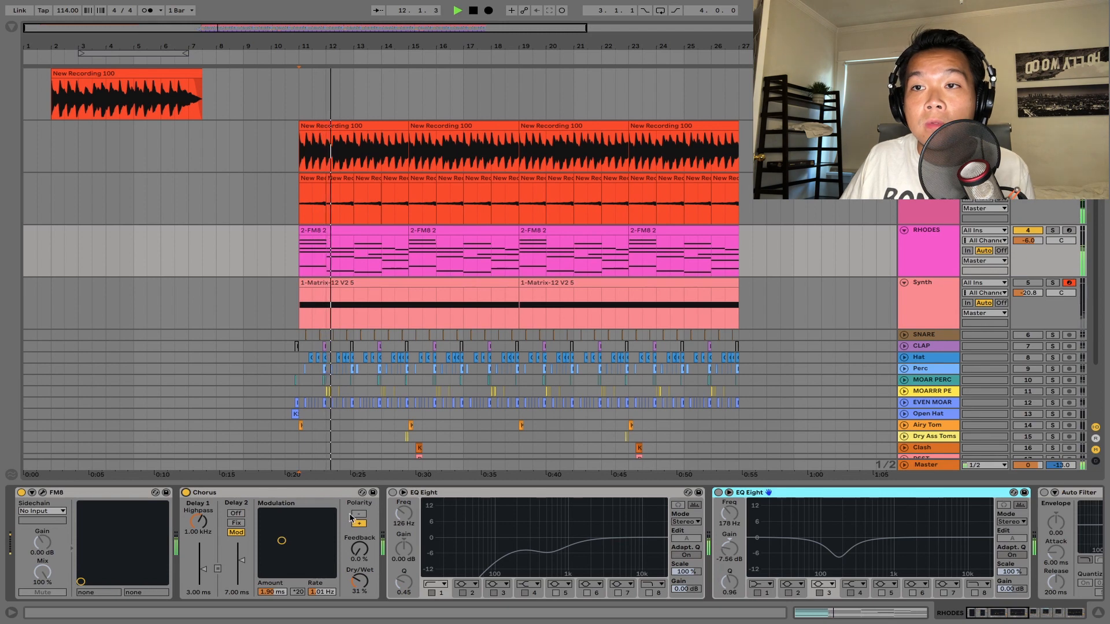
click(393, 493)
key(space)
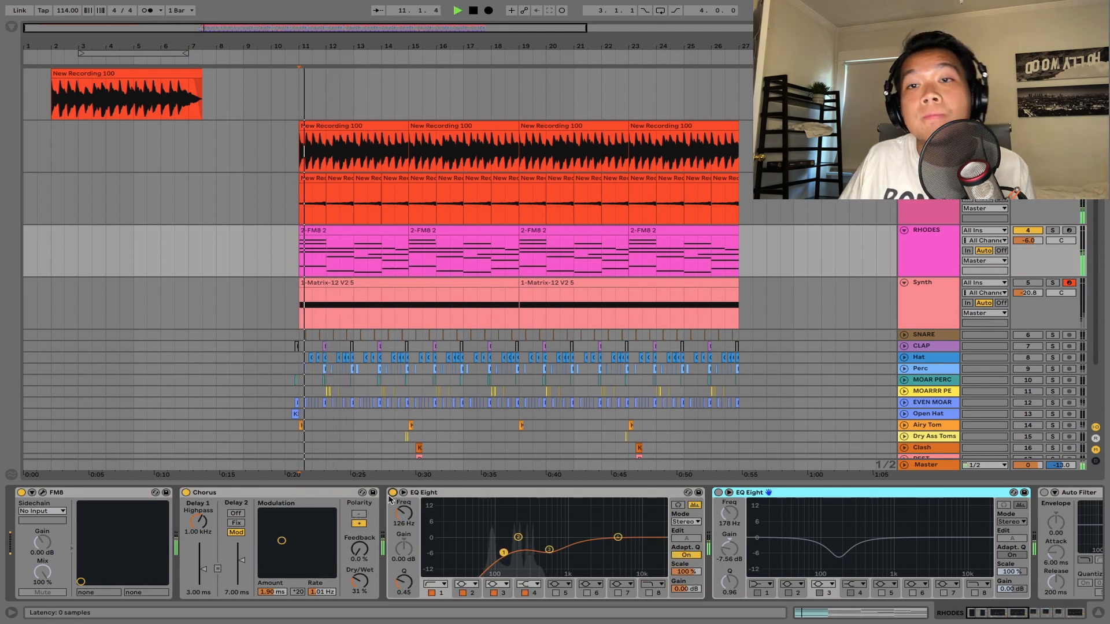
key(space)
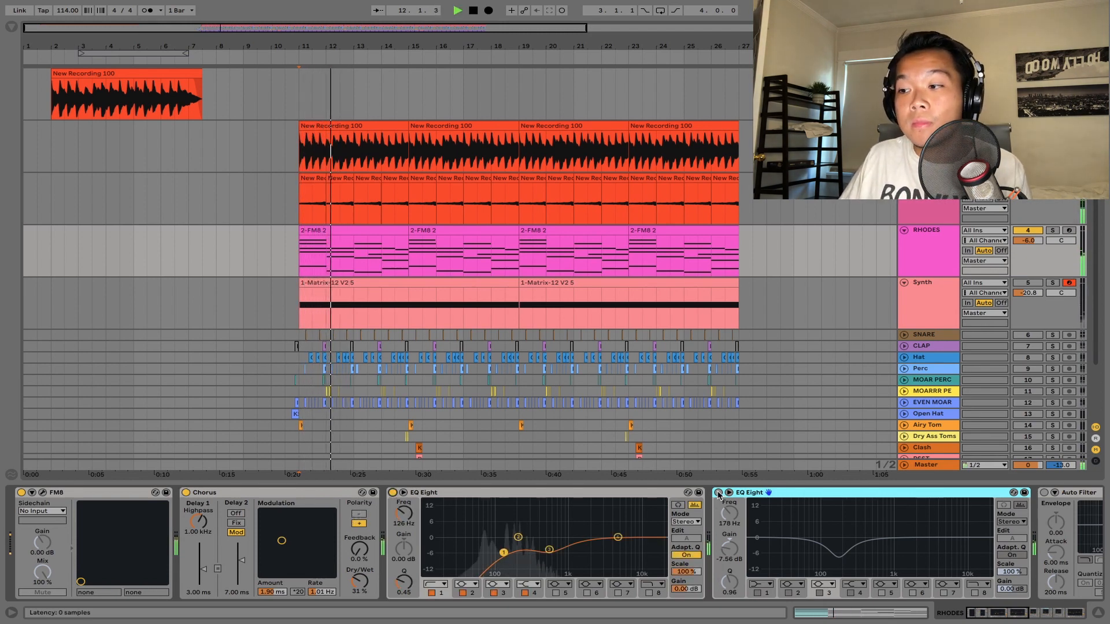
click(718, 494)
key(space)
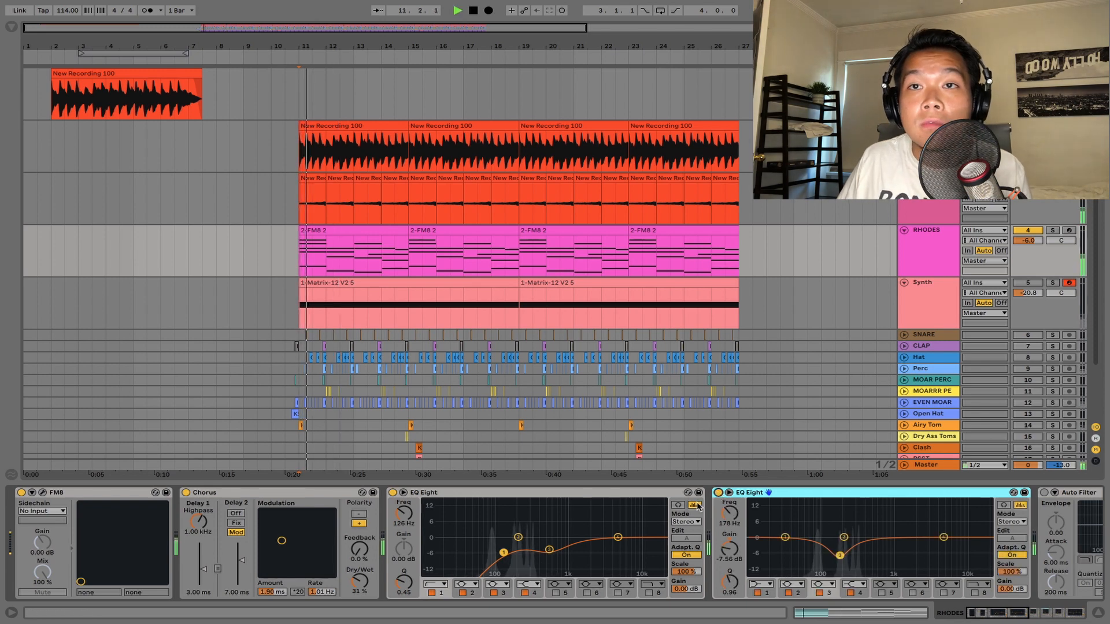
Turn on the three Auto Filters of the RHODES track one at a time, auditioning the loop after each.
scroll(718, 550, right, 10)
key(space)
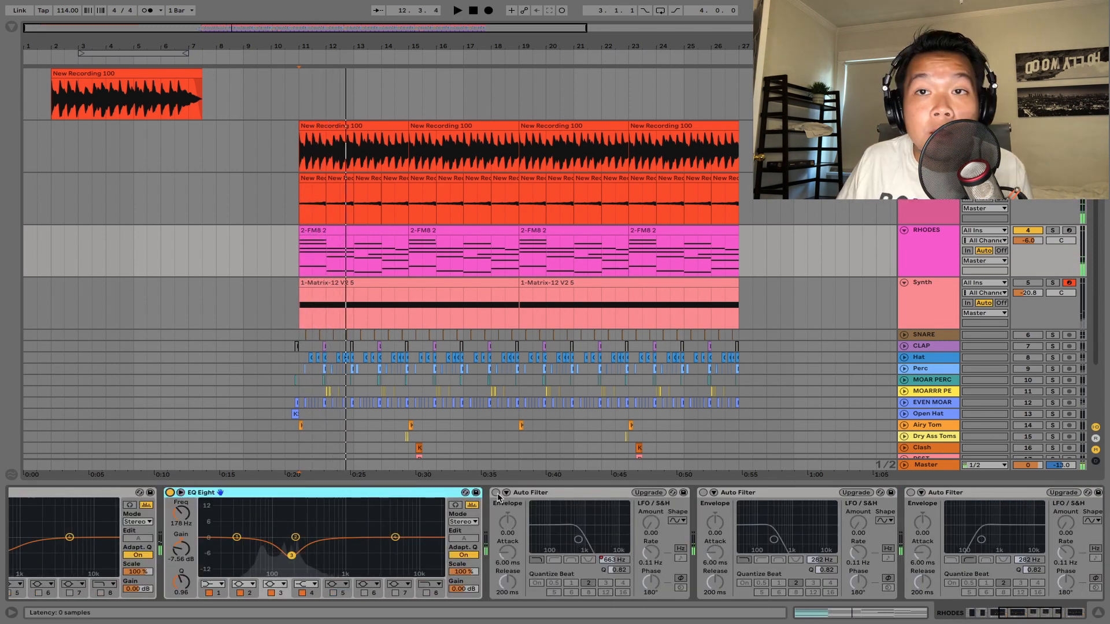
click(497, 493)
key(space)
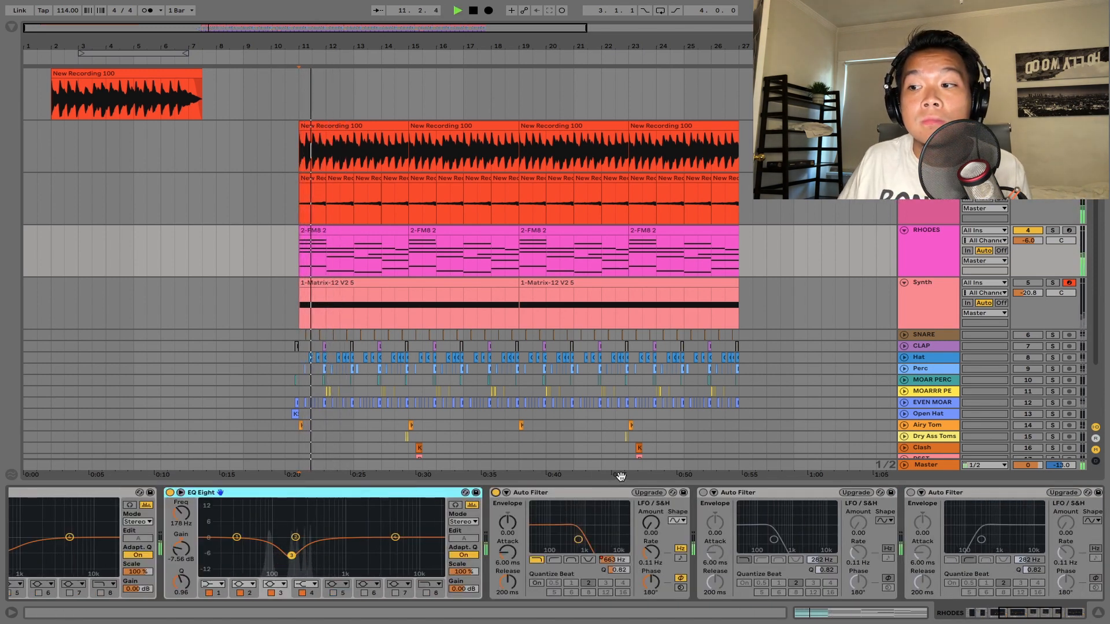
key(space)
click(703, 494)
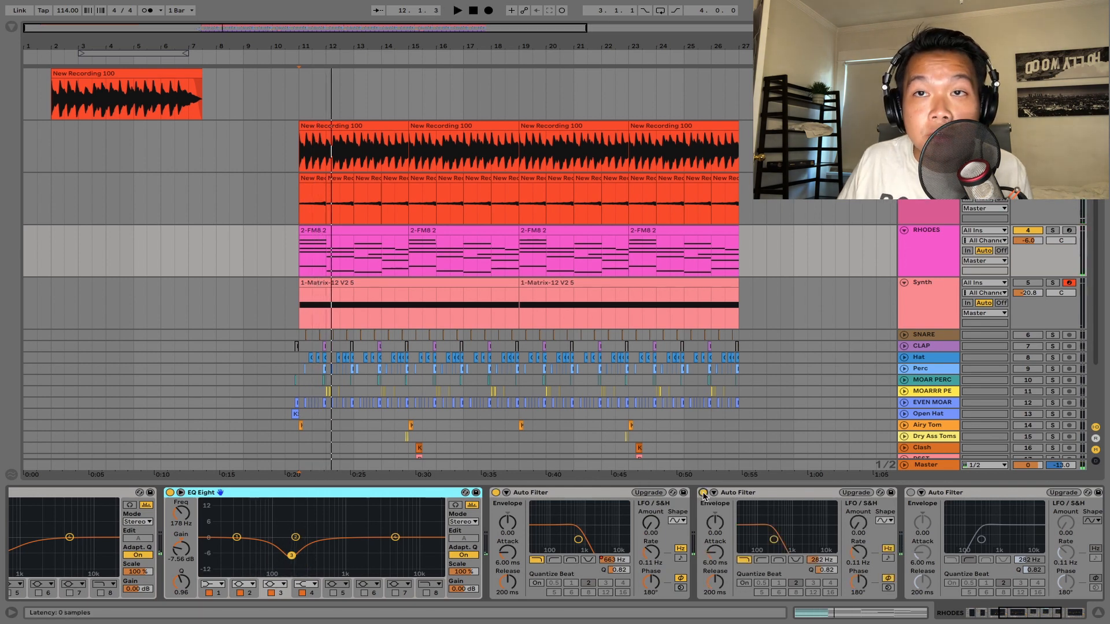
key(space)
scroll(745, 531, right, 6)
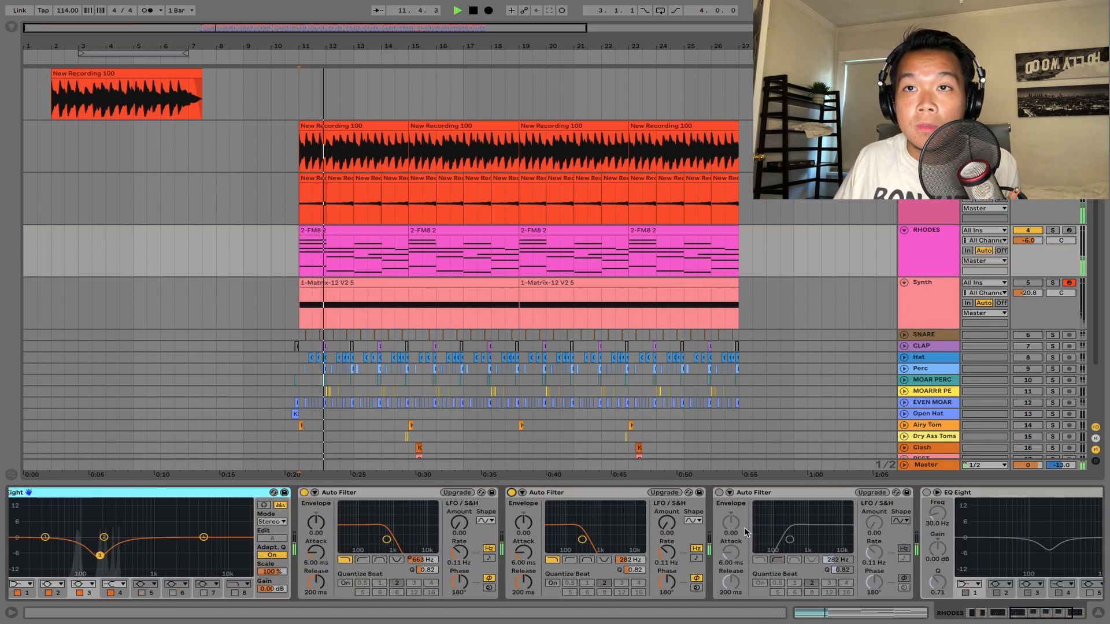
key(space)
click(566, 494)
key(space)
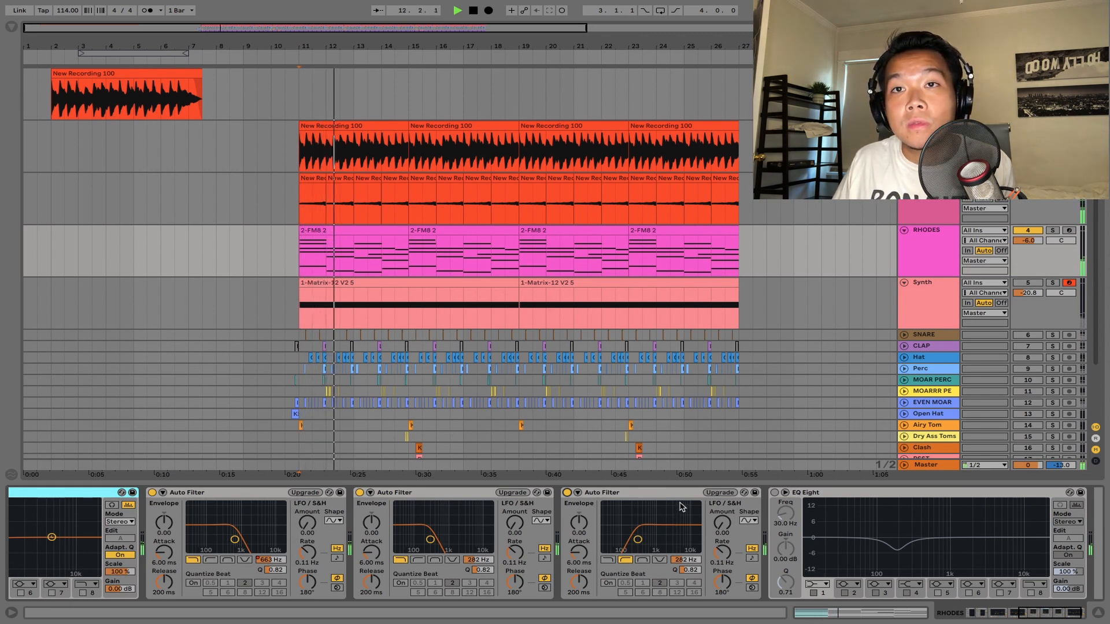
key(space)
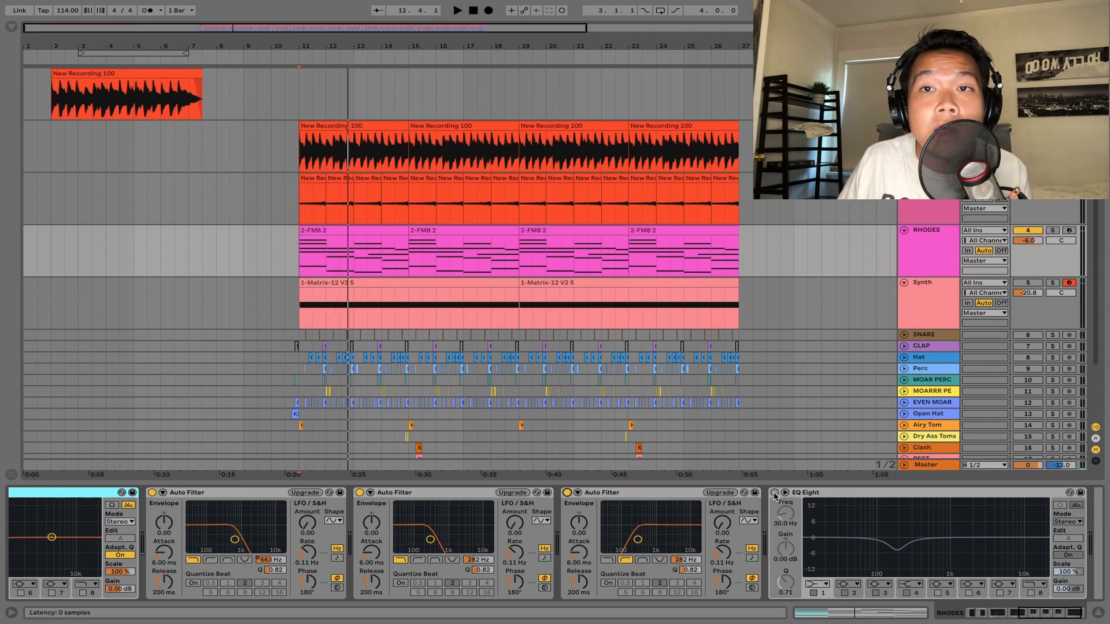
Turn on the last EQ Eight in the RHODES chain and listen to the full chain.
click(775, 493)
key(space)
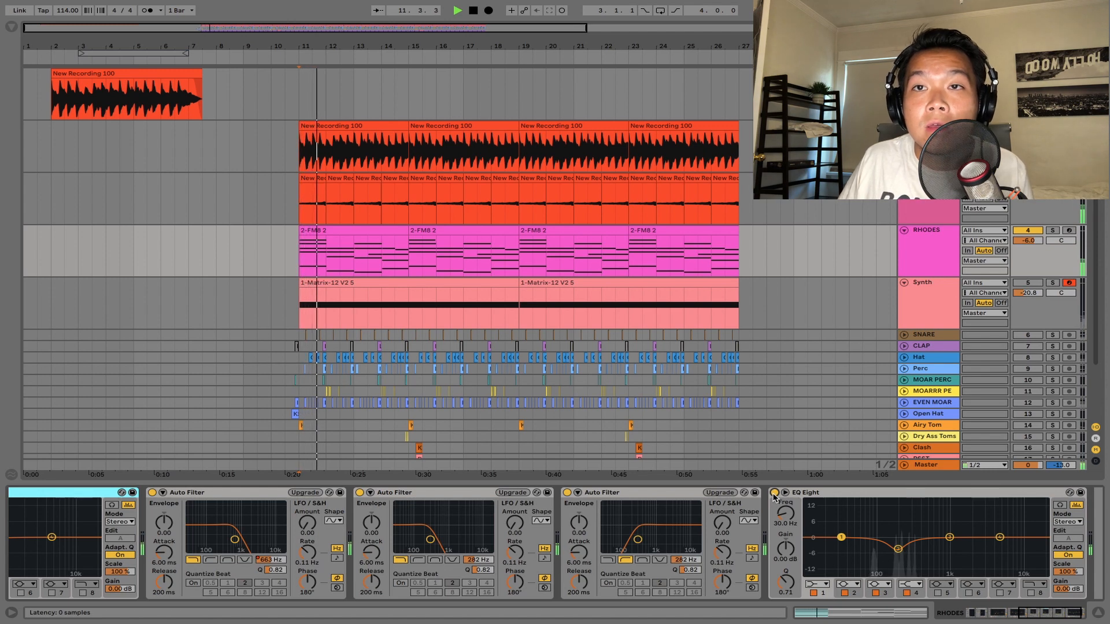
key(space)
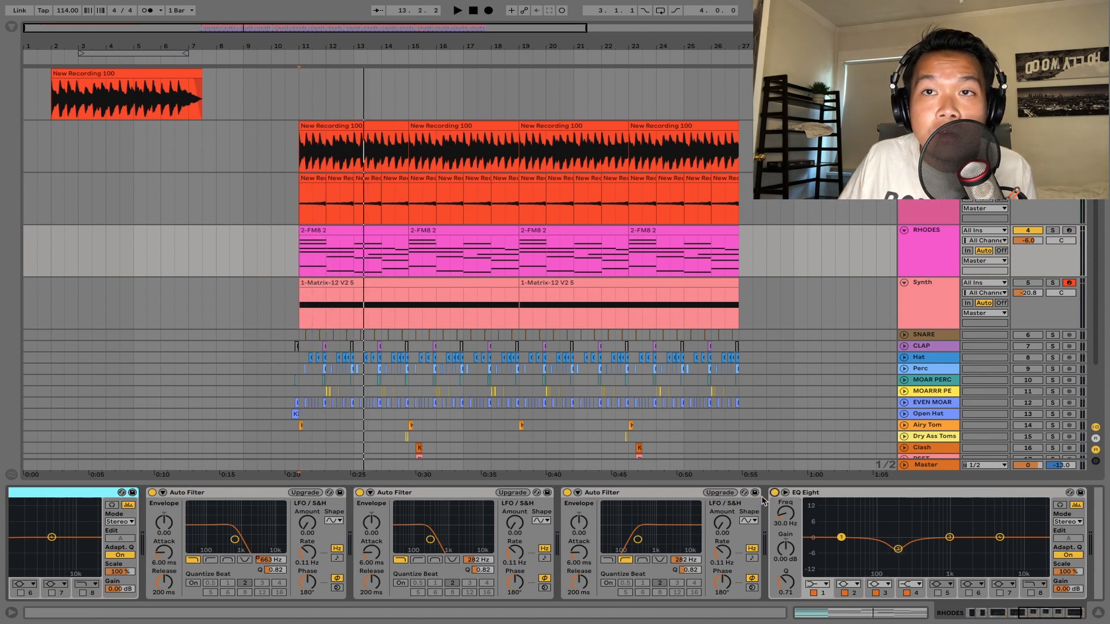
Select the Synth track and play it together with the other parts from bar 11, without its effects.
click(853, 302)
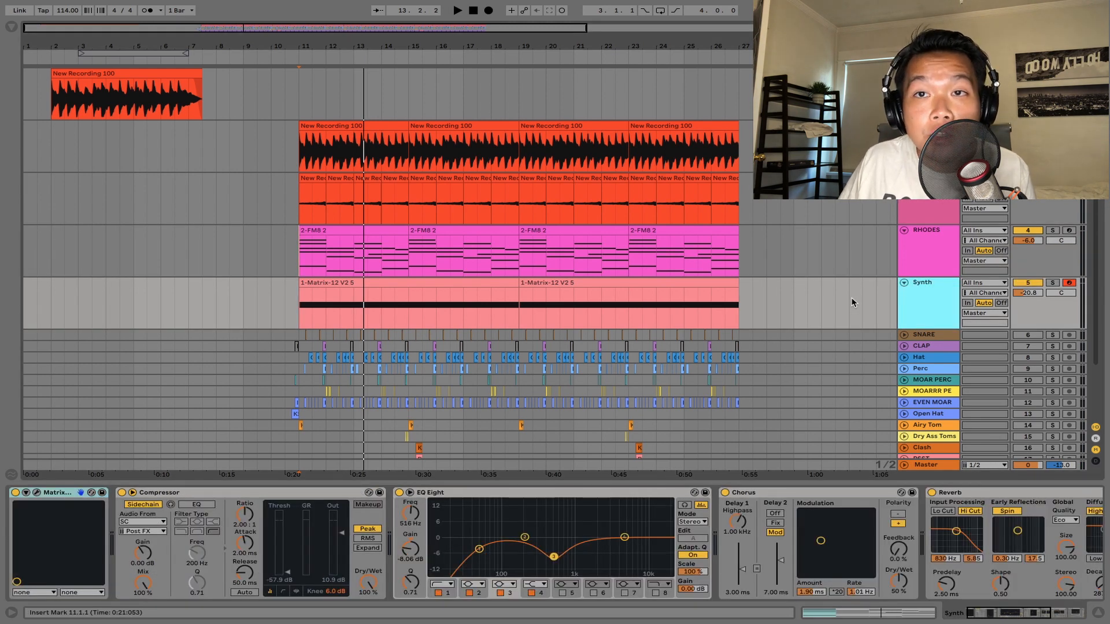
click(303, 311)
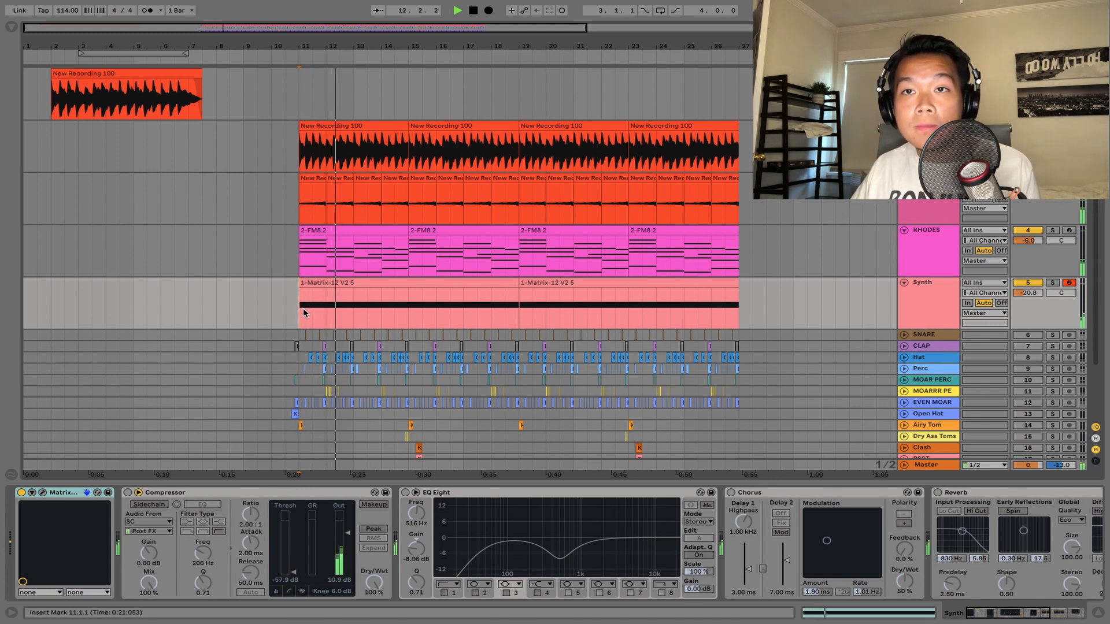
key(space)
Turn on the sidechained Compressor and the EQ Eight on the Synth track, auditioning each.
click(127, 493)
key(space)
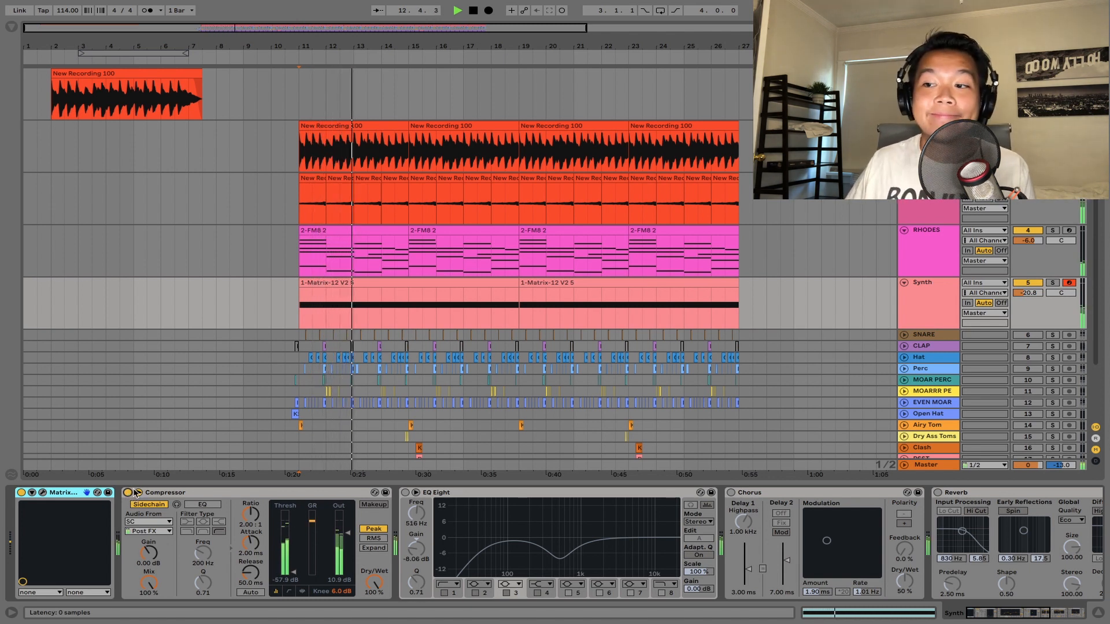
click(405, 492)
key(space)
key(space)
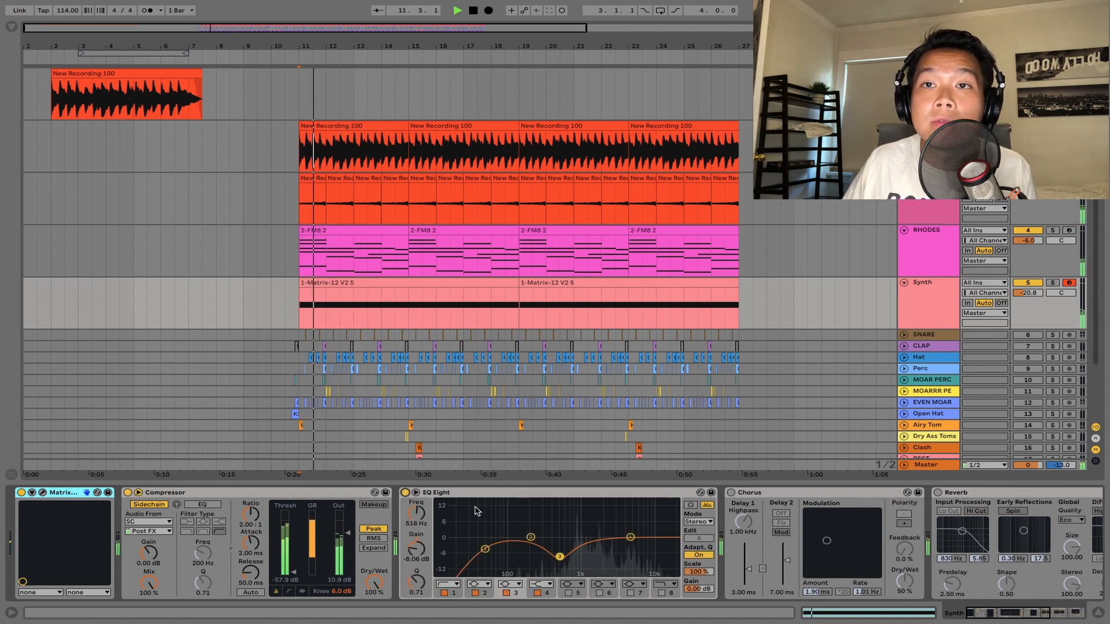
Turn on the Chorus and Reverb on the Synth track and listen to the result.
key(space)
click(731, 492)
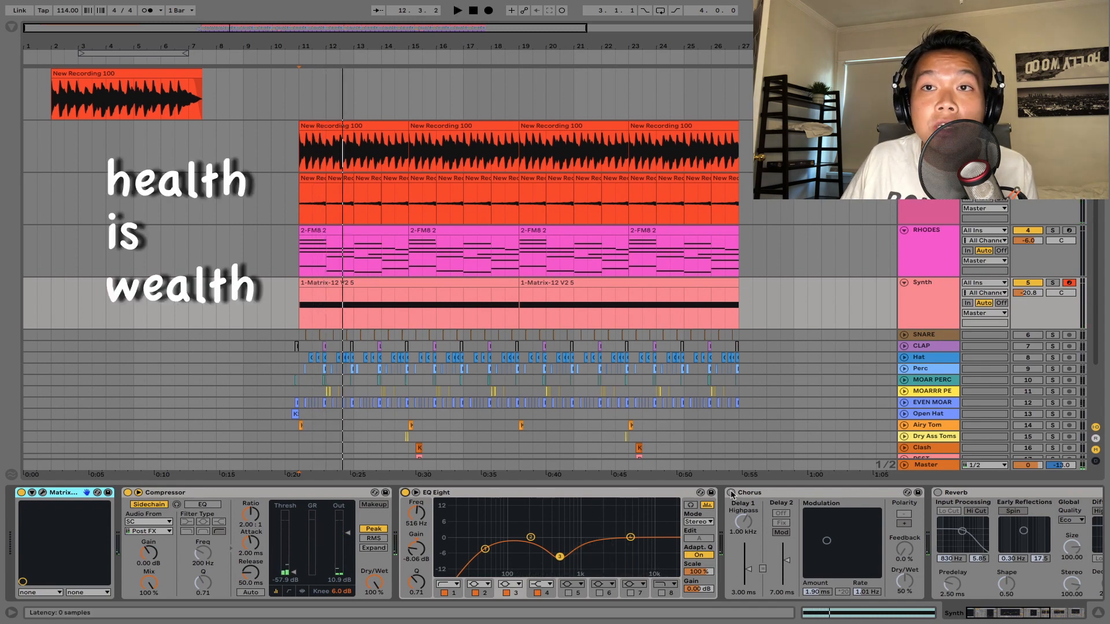
key(space)
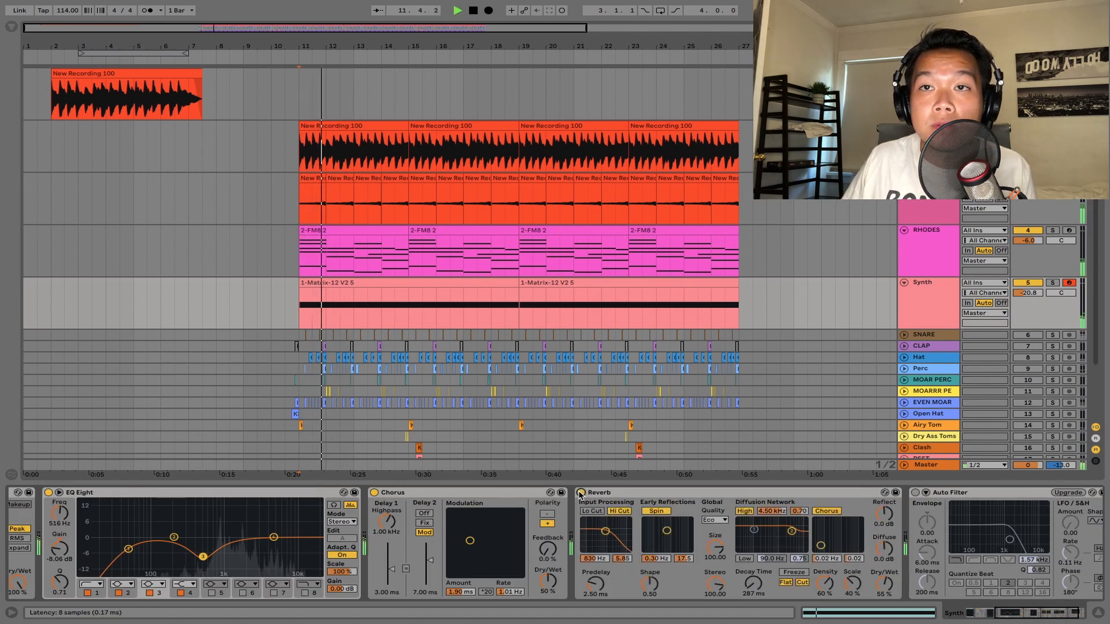
key(space)
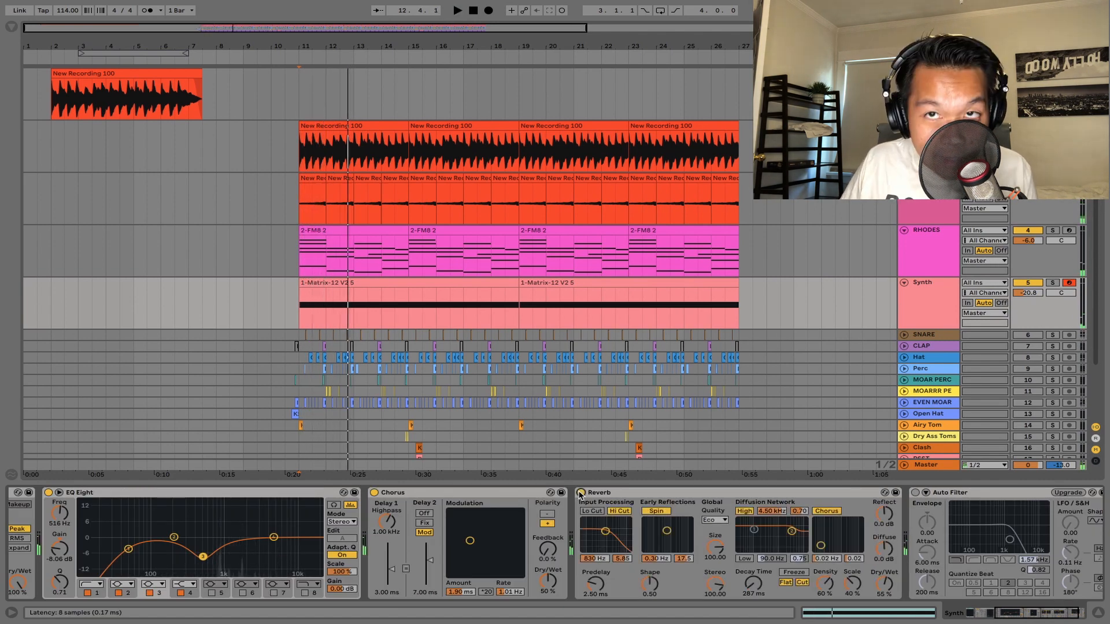
Turn on the Auto Filter that ends the Synth chain and audition the loop from bar 11.
click(915, 493)
key(space)
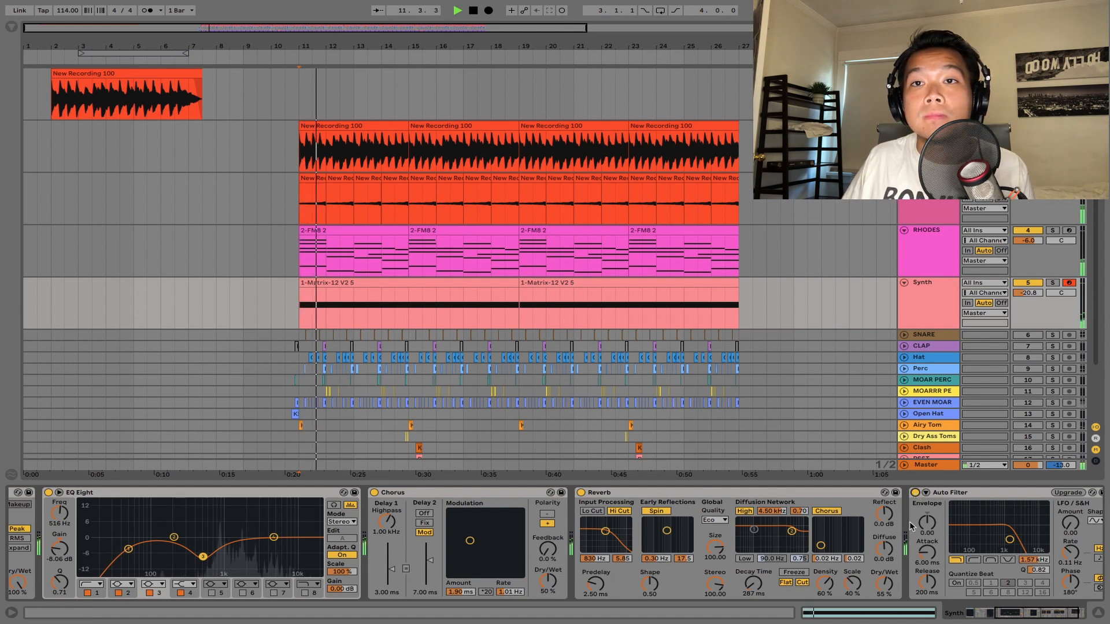
scroll(903, 527, right, 3)
key(space)
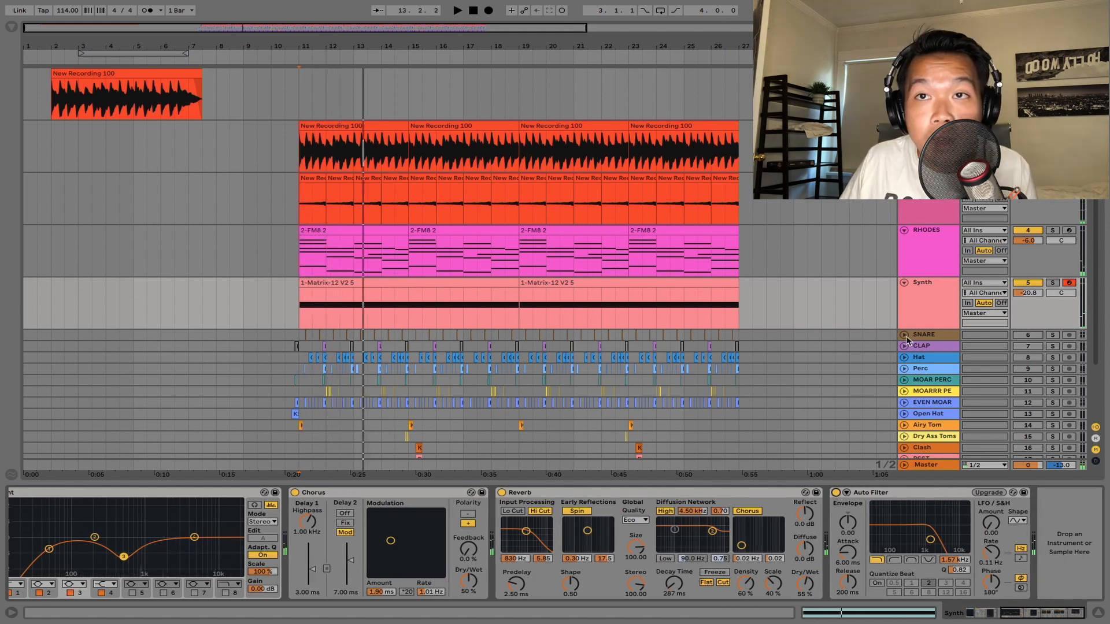
Unfold the SNARE track and play it from bar 11 with its EQ Eight turned on.
click(904, 335)
click(296, 343)
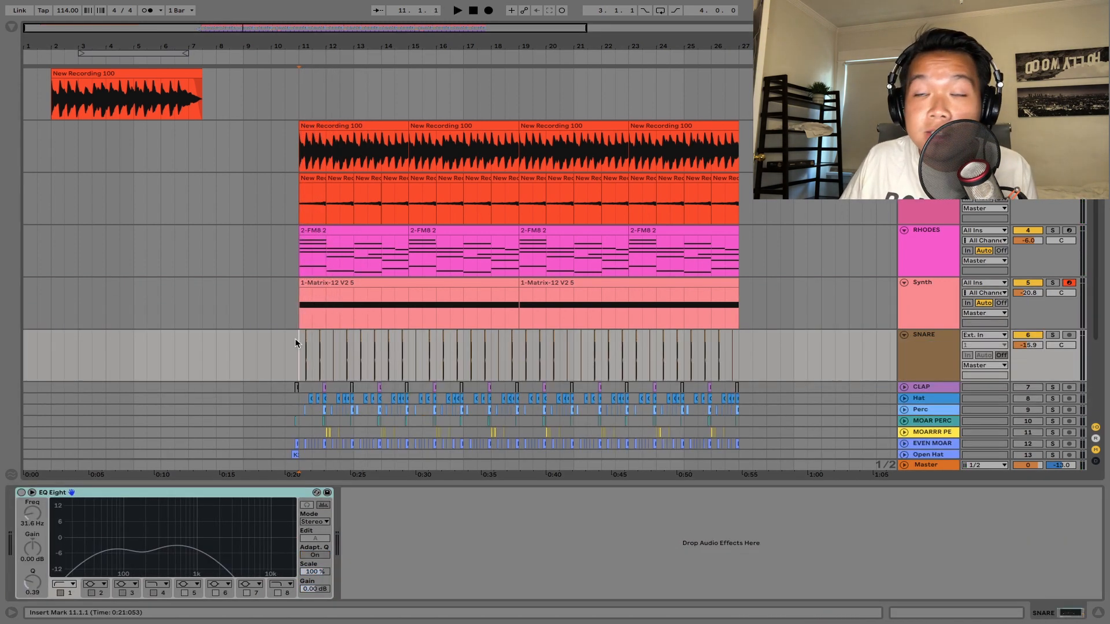
key(space)
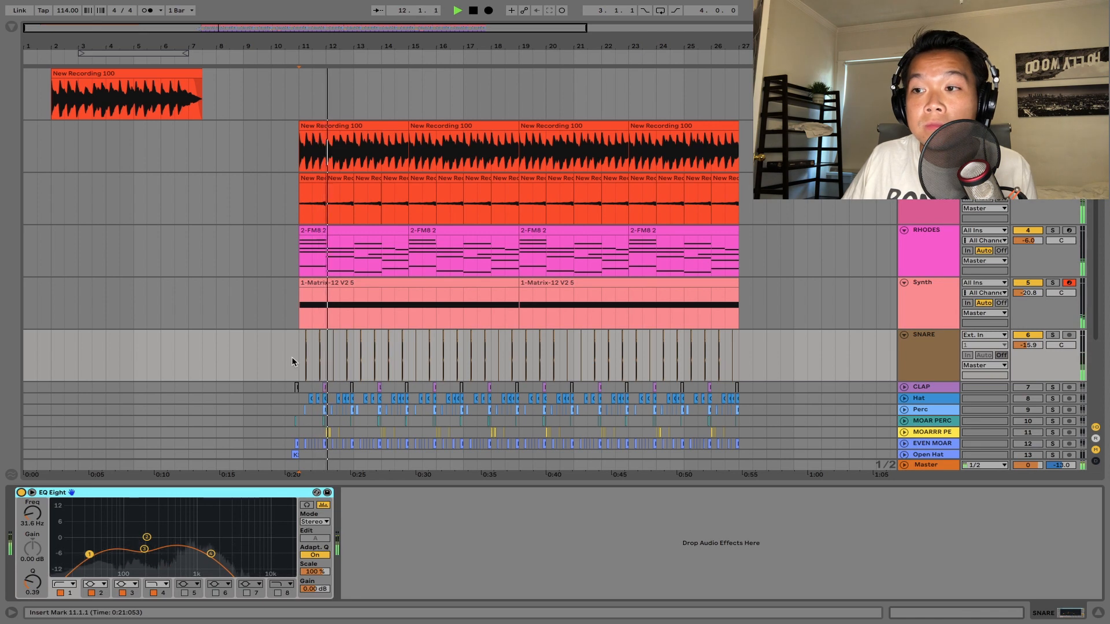
Turn on the EQ Eight on the CLAP track and audition the loop with it.
key(space)
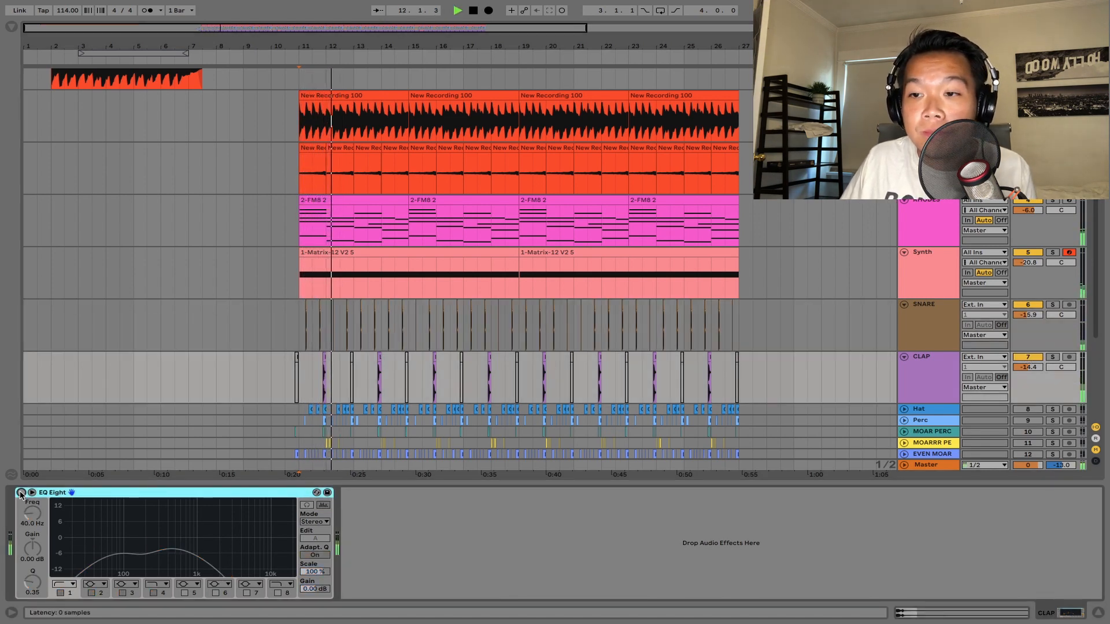
key(space)
click(22, 492)
key(space)
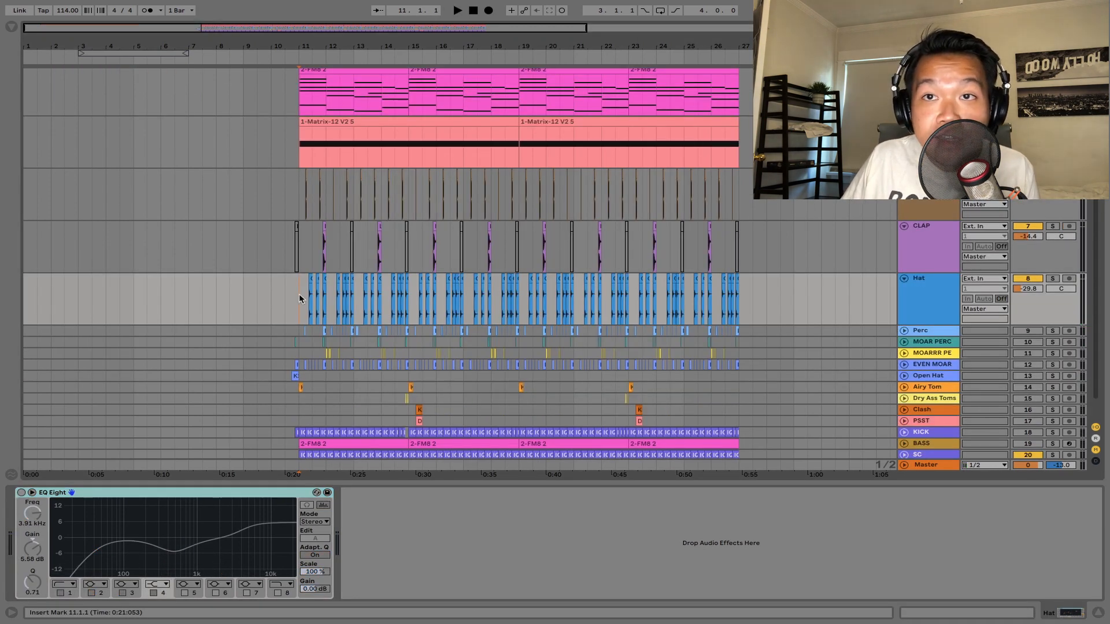
Play the Hat track from bar 11, turn on its EQ Eight and listen again.
key(space)
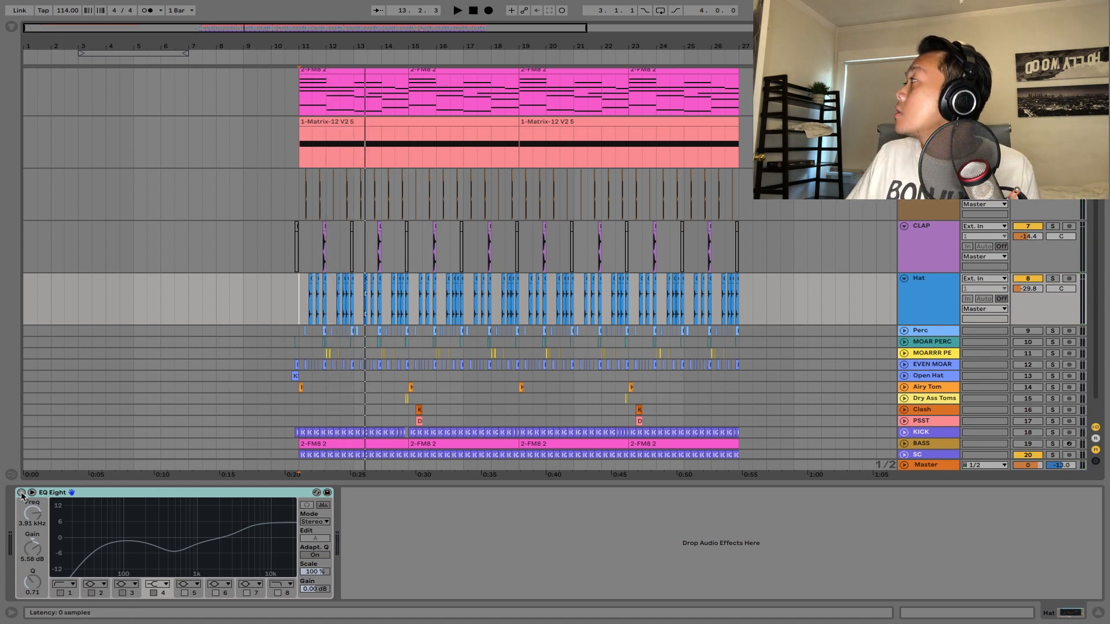
click(21, 493)
key(space)
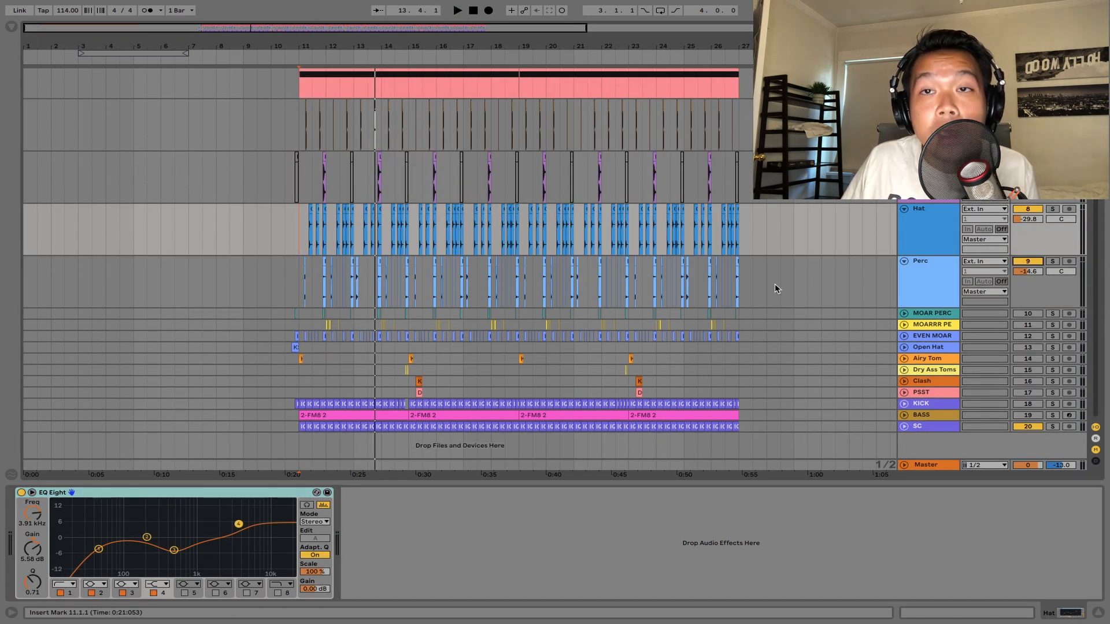
Compare the loop with the Hat track's EQ Eight off and on while the Perc track plays.
click(22, 493)
key(space)
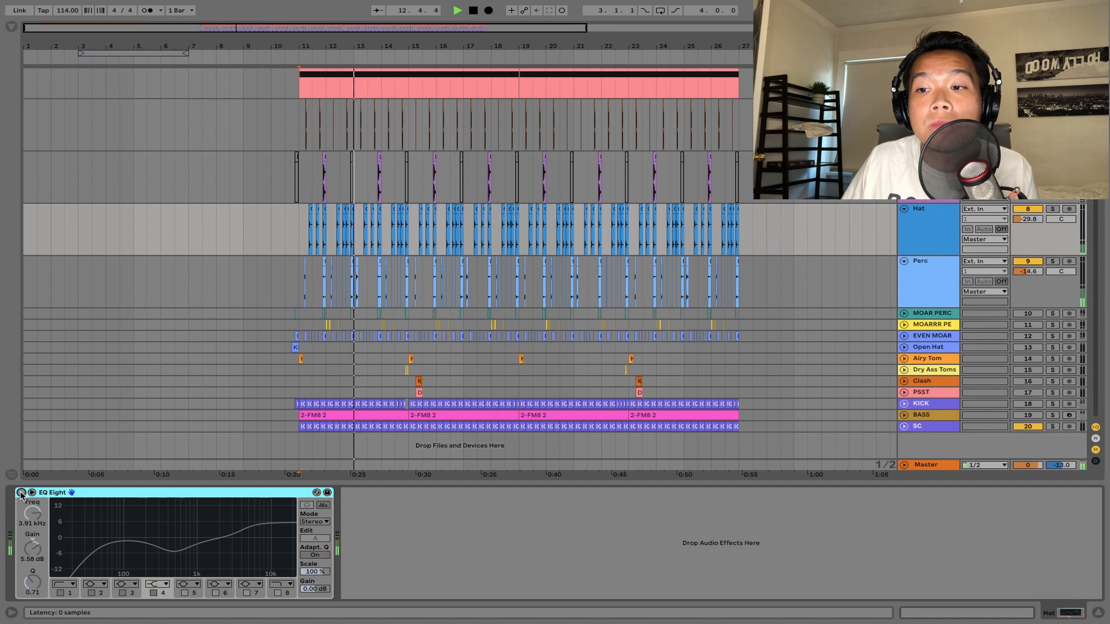
click(21, 493)
key(space)
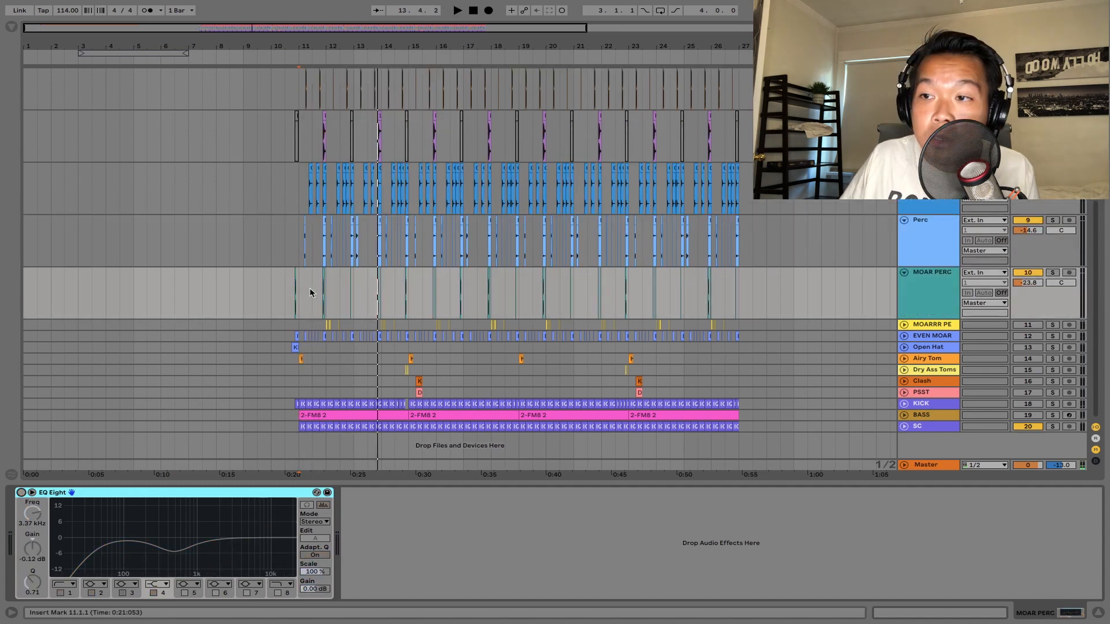
Audition the MOAR PERC track from 10.4.3 without and with its EQ Eight, leaving the effect on.
click(291, 288)
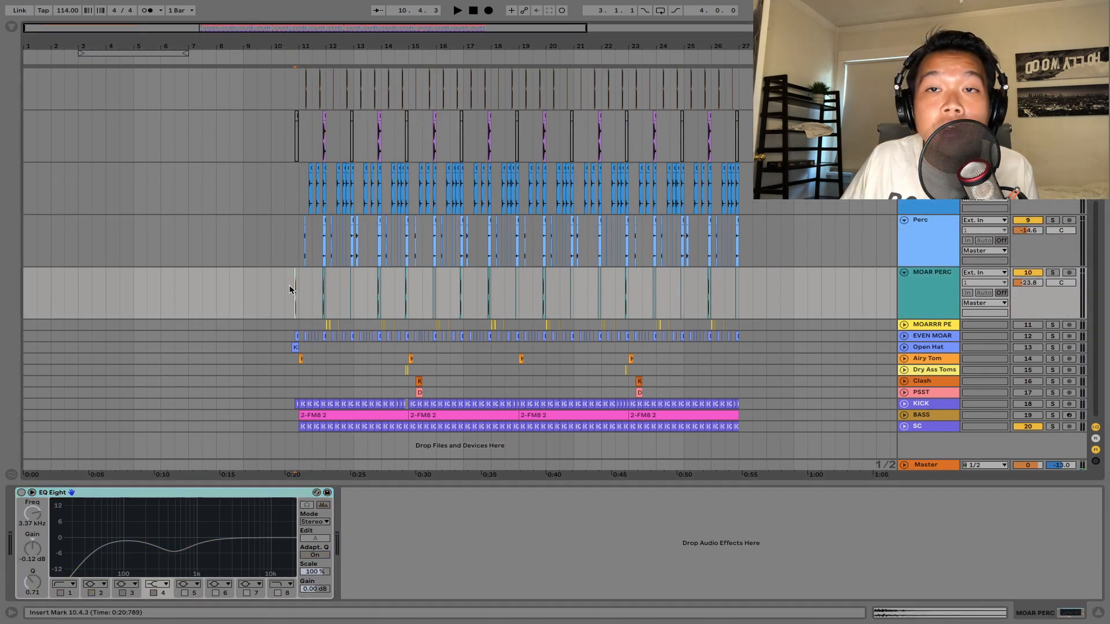
key(space)
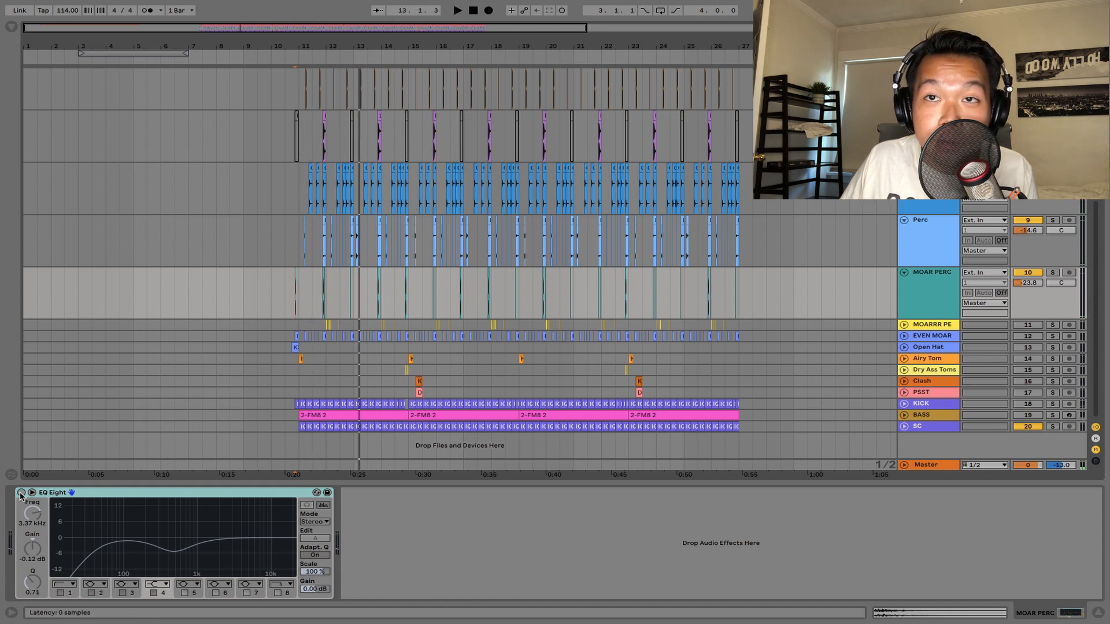
click(21, 493)
key(space)
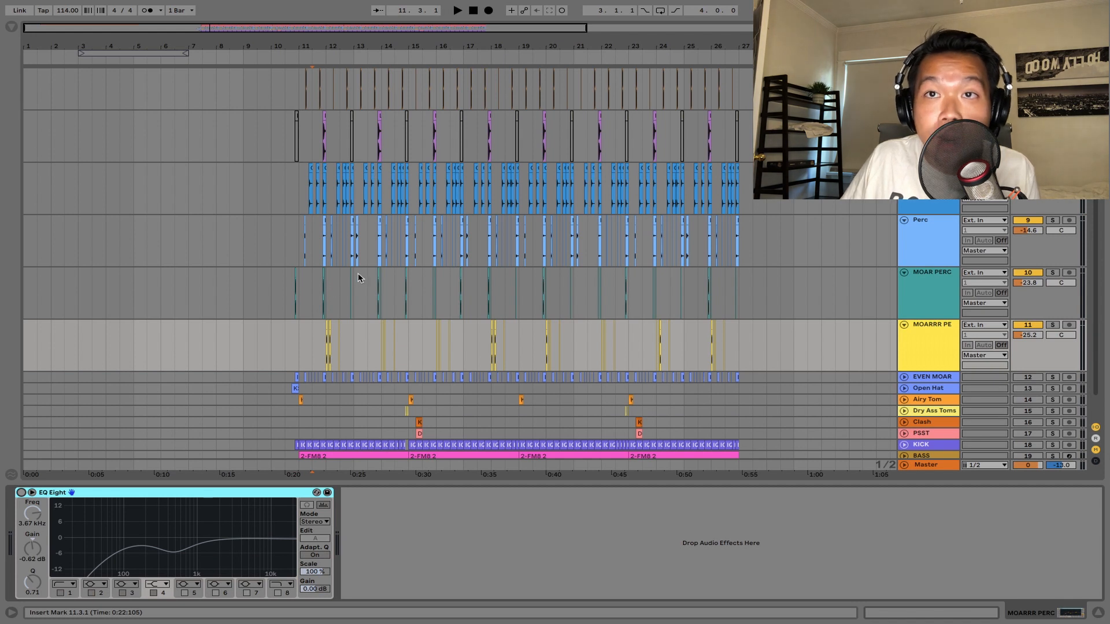
Turn on the EQ Eight on the MOARRR PERC and EVEN MOAR PERC tracks, auditioning each.
key(space)
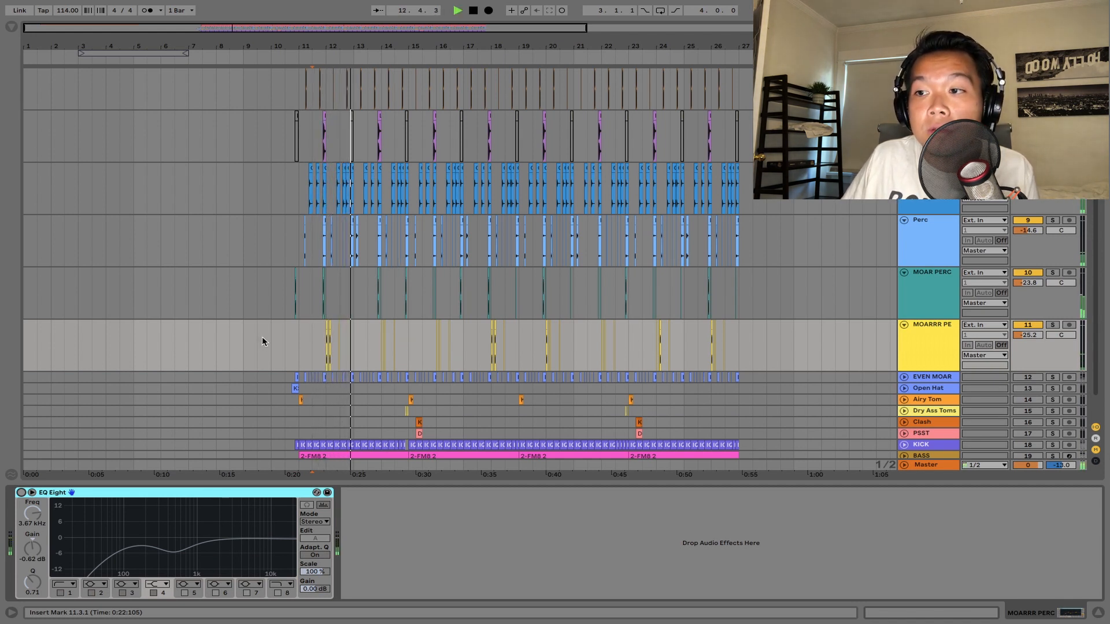
key(space)
click(21, 493)
key(space)
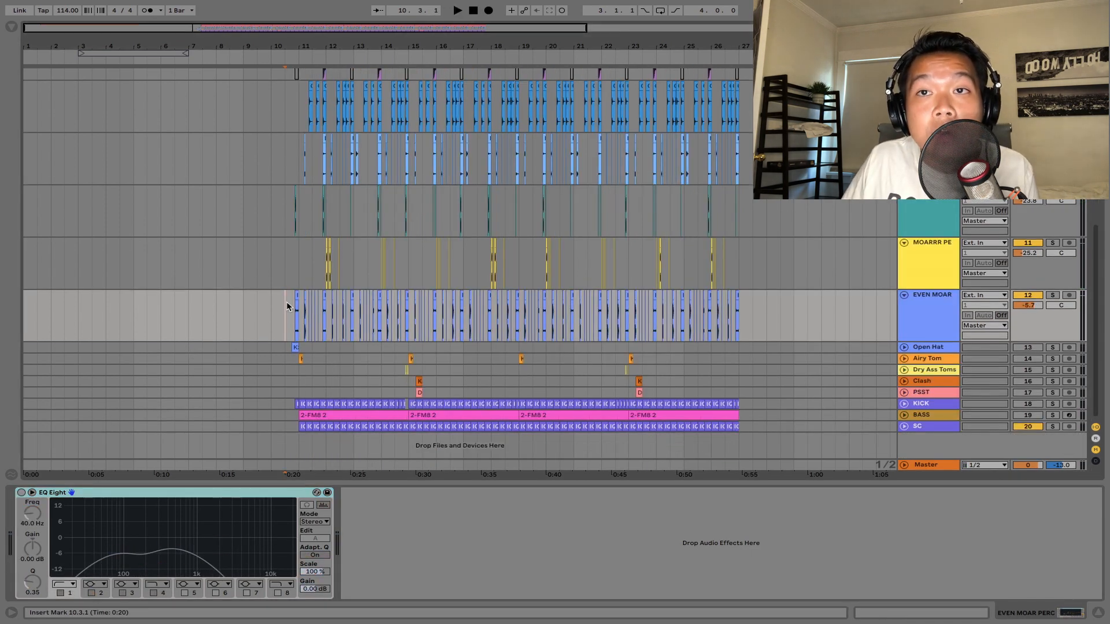
key(space)
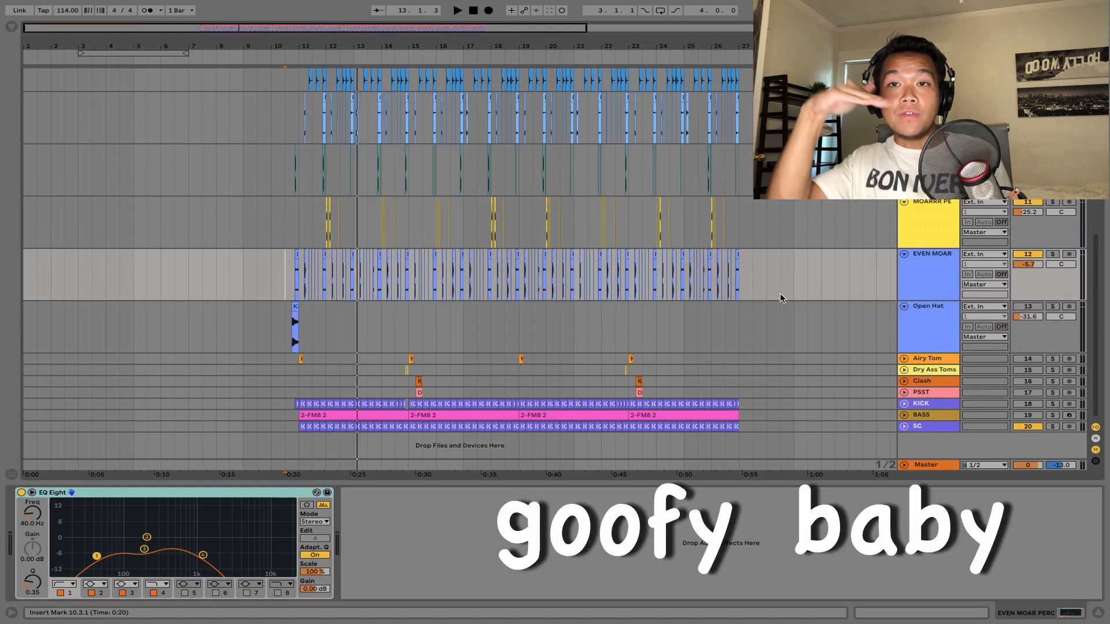
Audition the Open Hat track from 10.3.1 before and after turning on its EQ Eight.
click(274, 313)
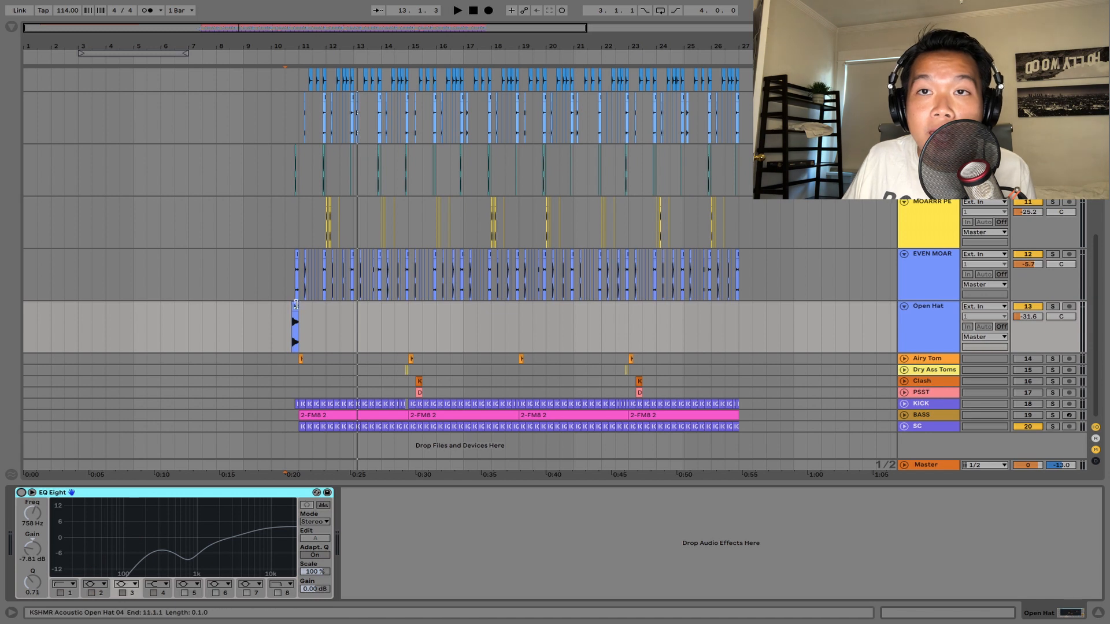
key(space)
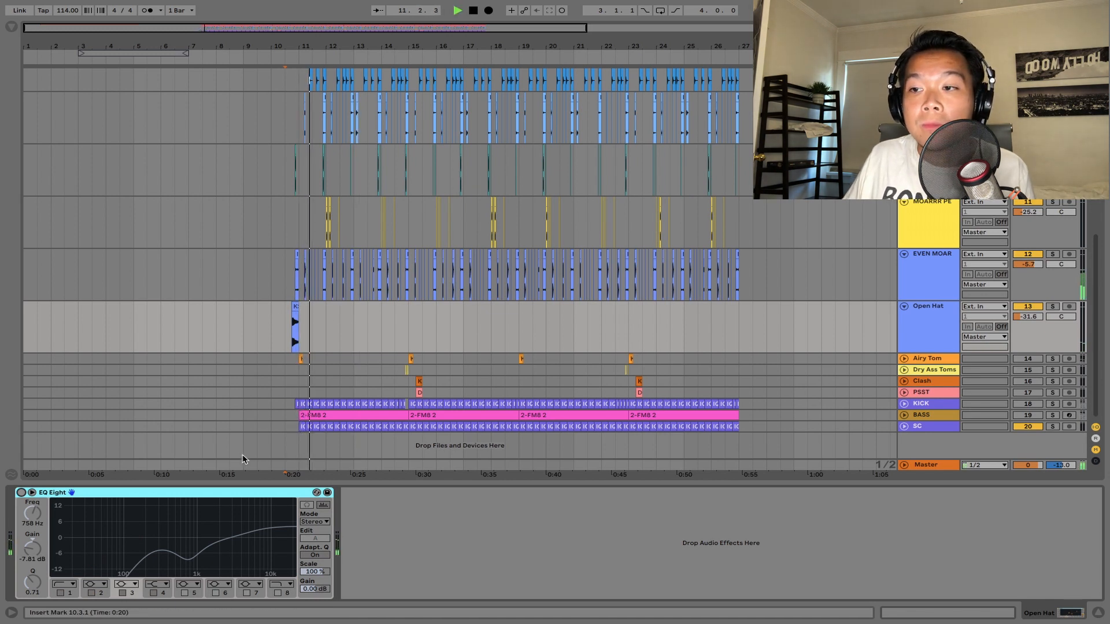
key(space)
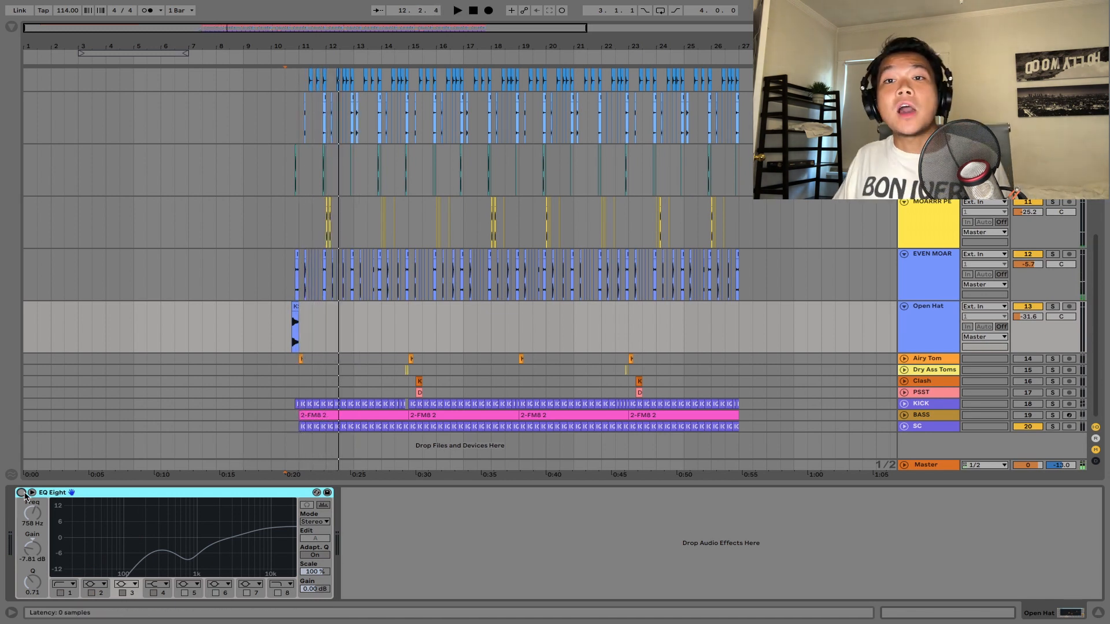
click(21, 492)
key(space)
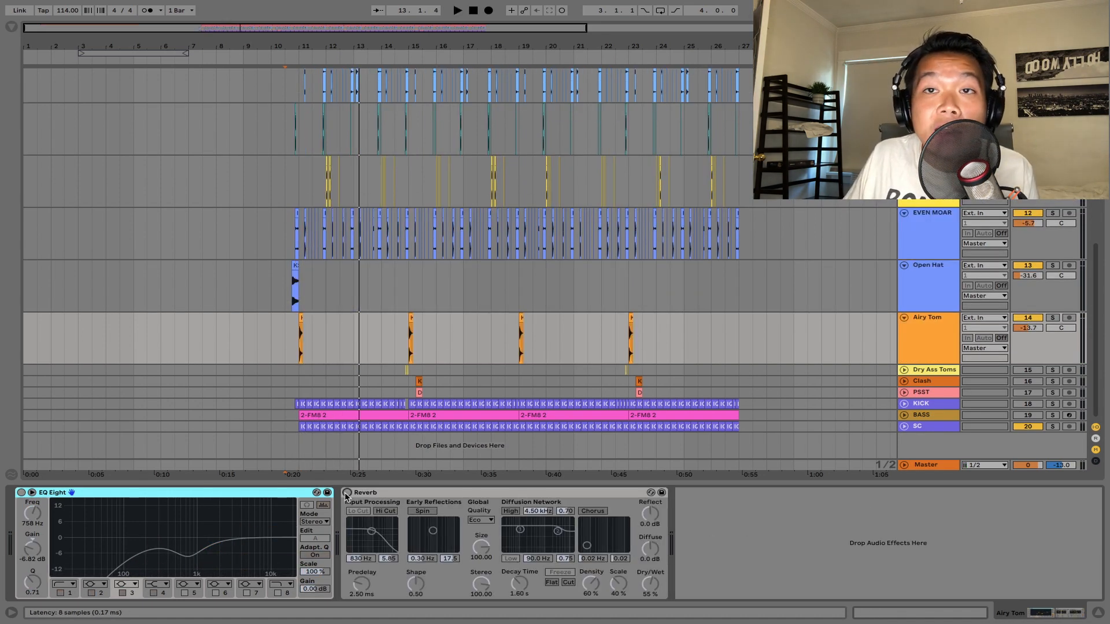
Listen to the Airy Tom track dry, turn on its EQ Eight and Reverb, and play it again.
key(space)
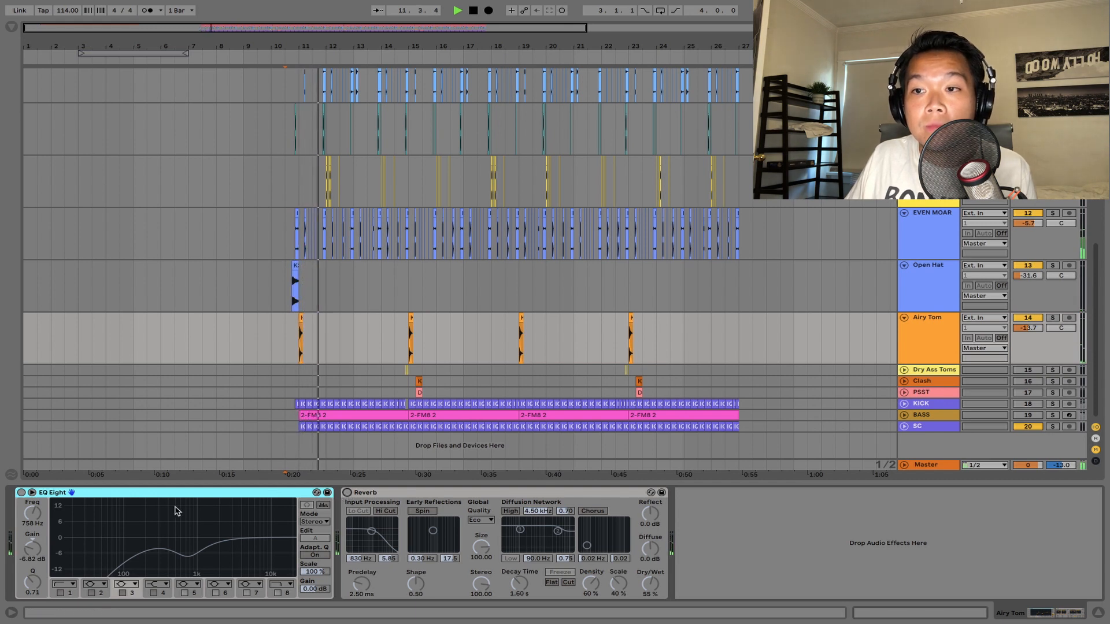
key(space)
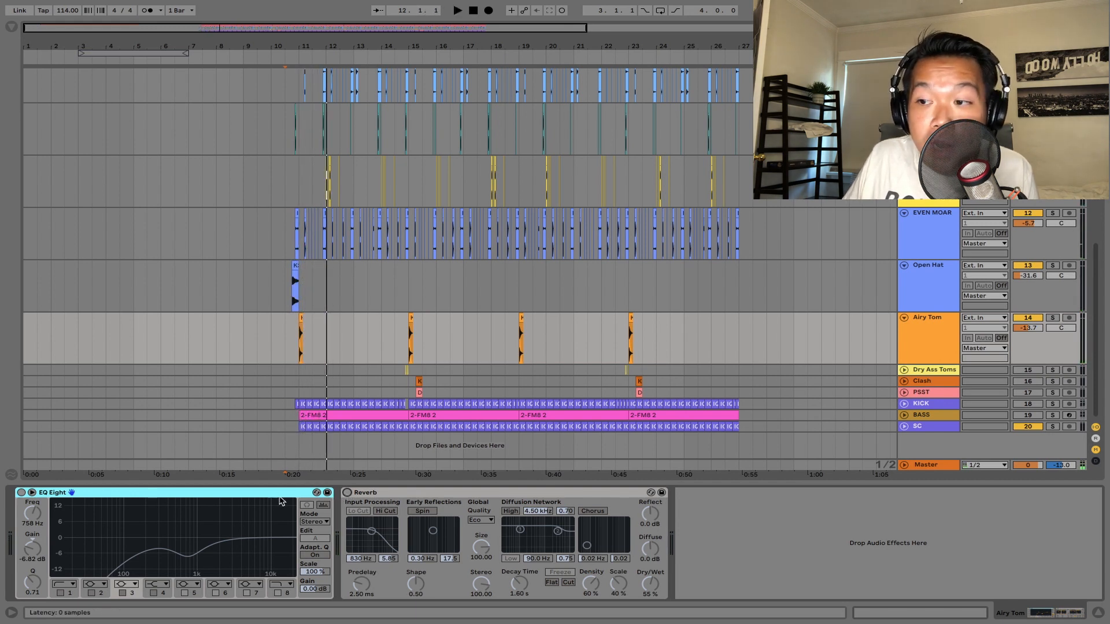
click(21, 492)
click(347, 493)
key(space)
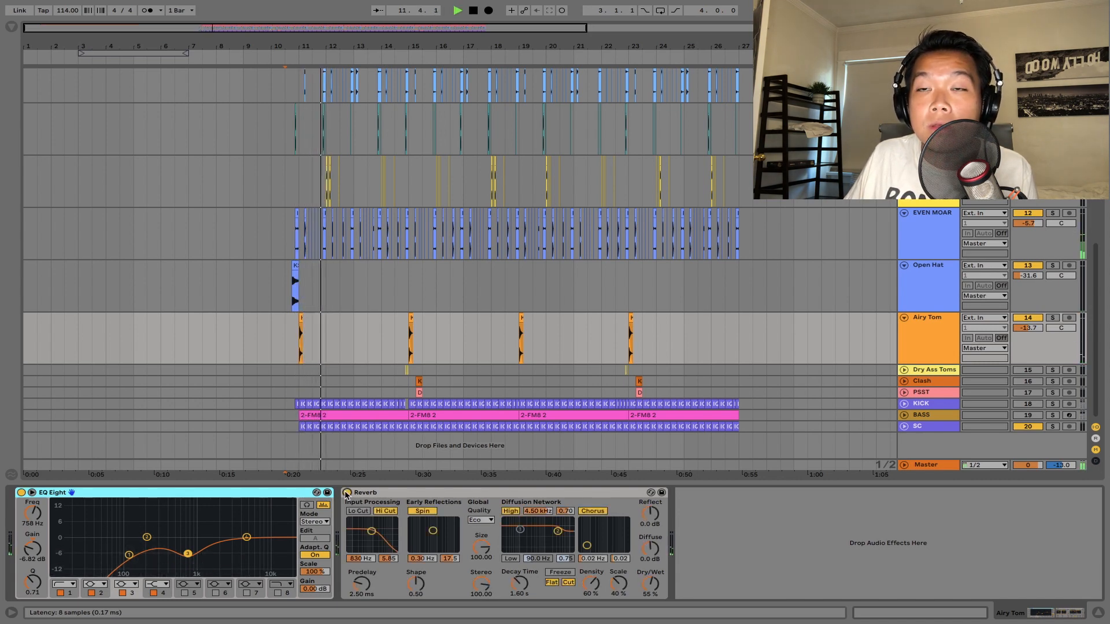
key(space)
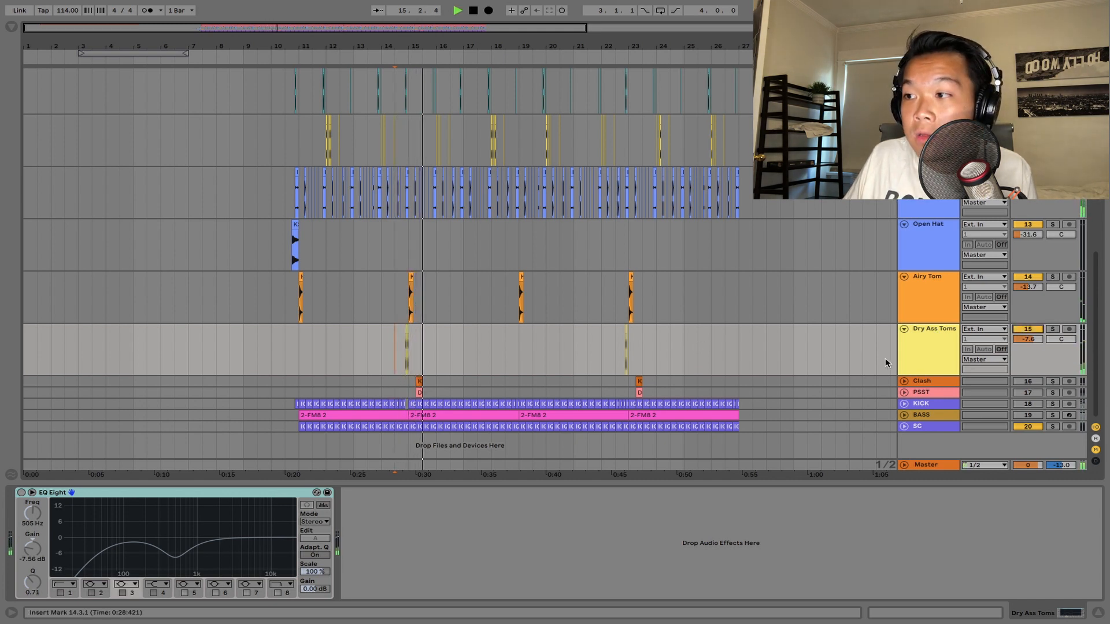
Select the Dry Ass Toms track, turn on its EQ Eight and audition the result.
click(925, 359)
key(space)
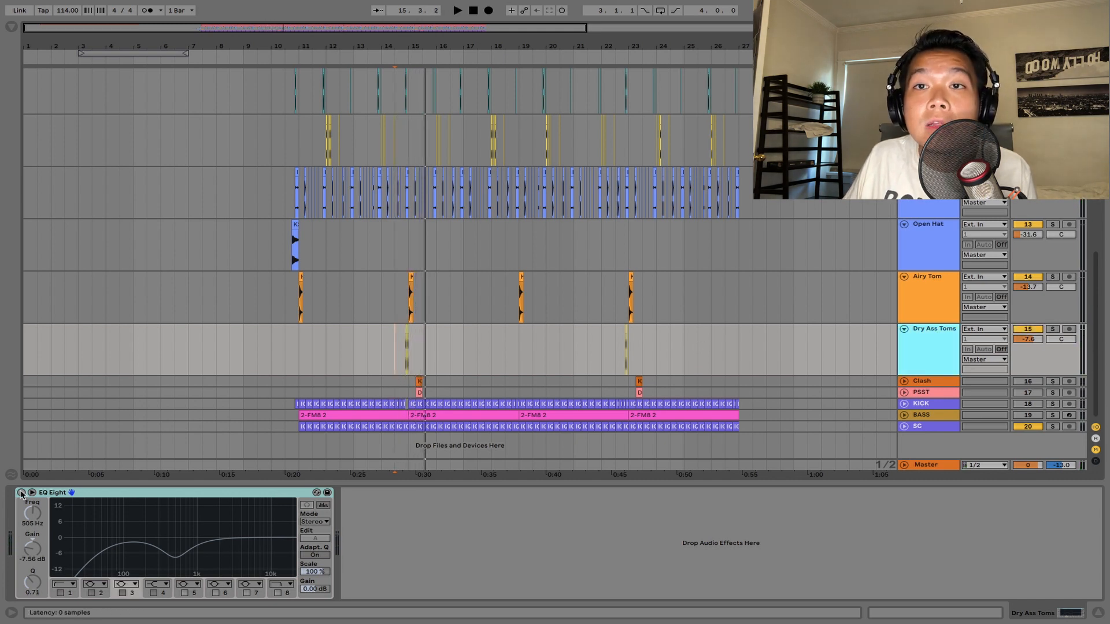
click(21, 492)
key(space)
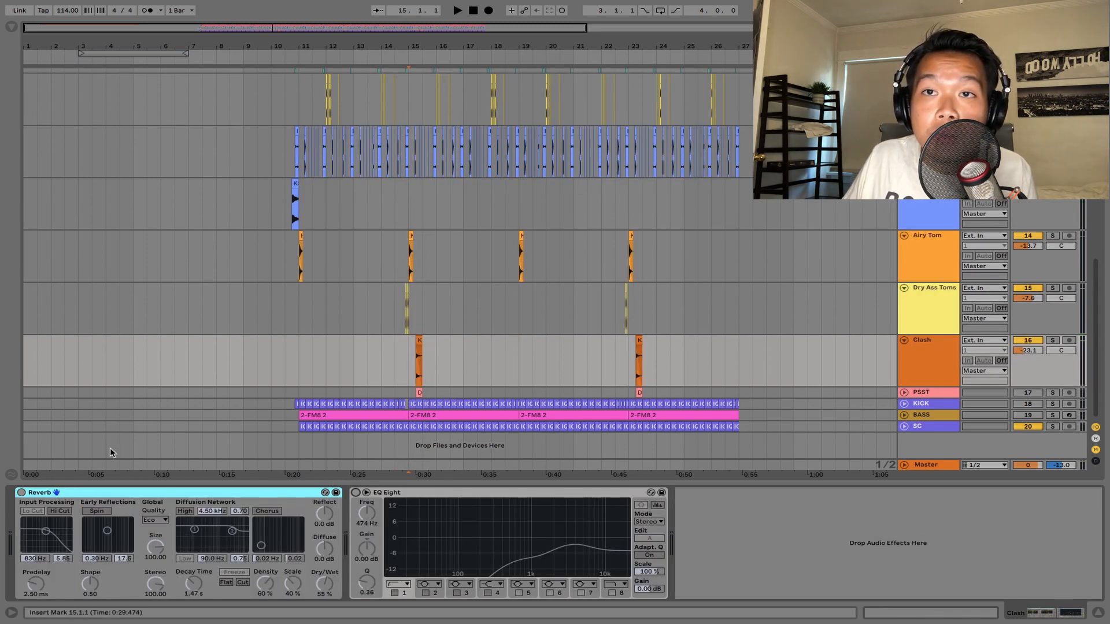
Play the Clash track dry from bar 15, turn on its Reverb and EQ Eight, and listen again.
key(space)
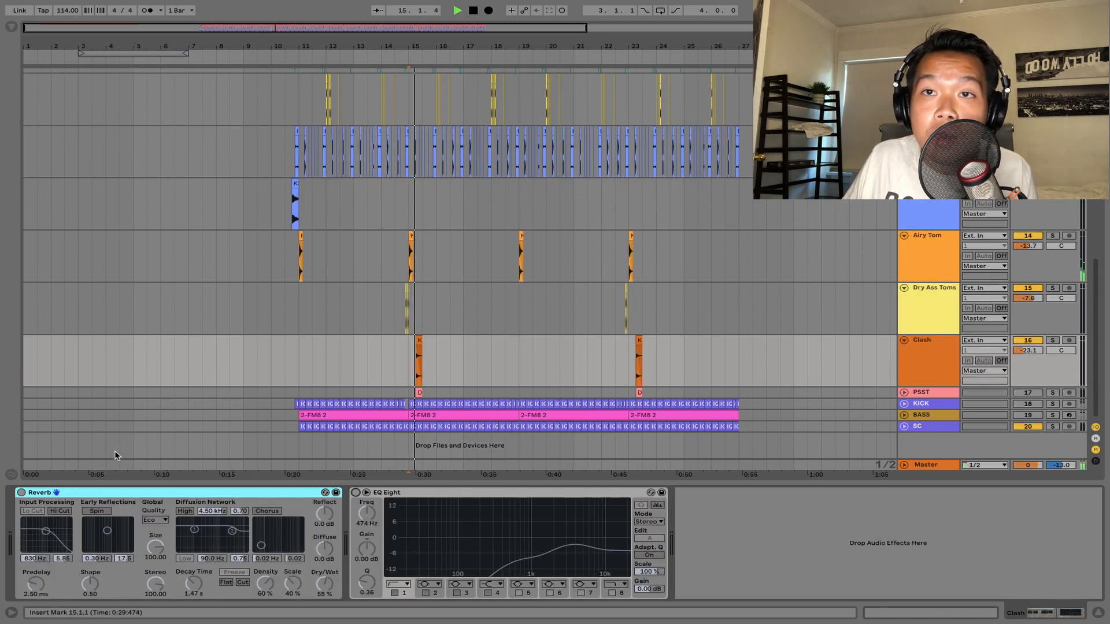
key(space)
click(21, 493)
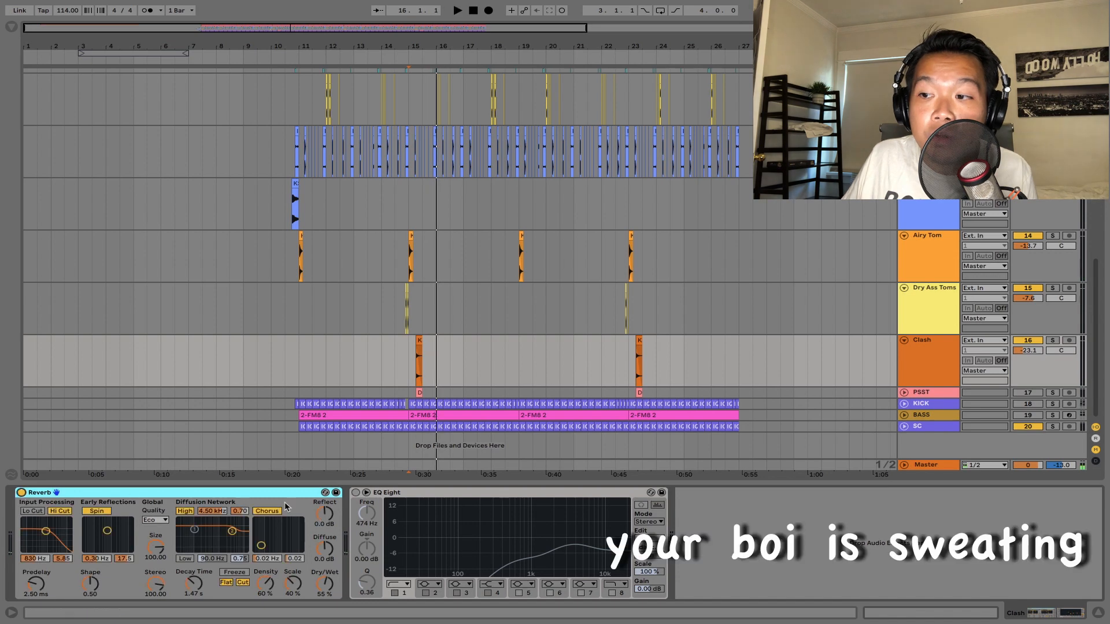
click(355, 493)
key(space)
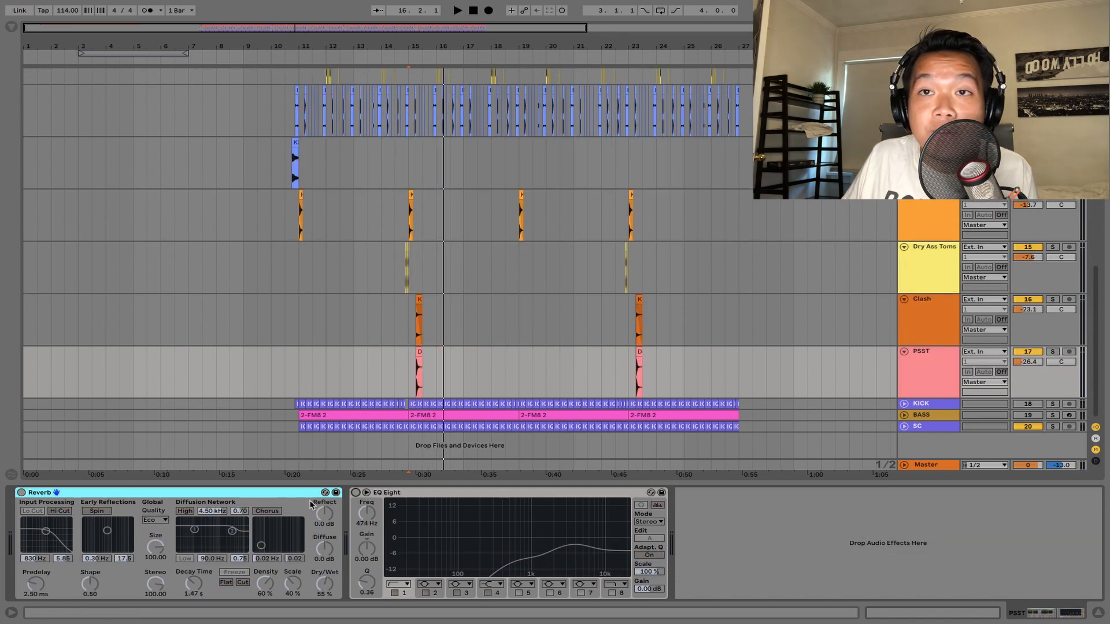
Audition the PSST track from bar 15 before and after turning on its Reverb and EQ Eight.
key(space)
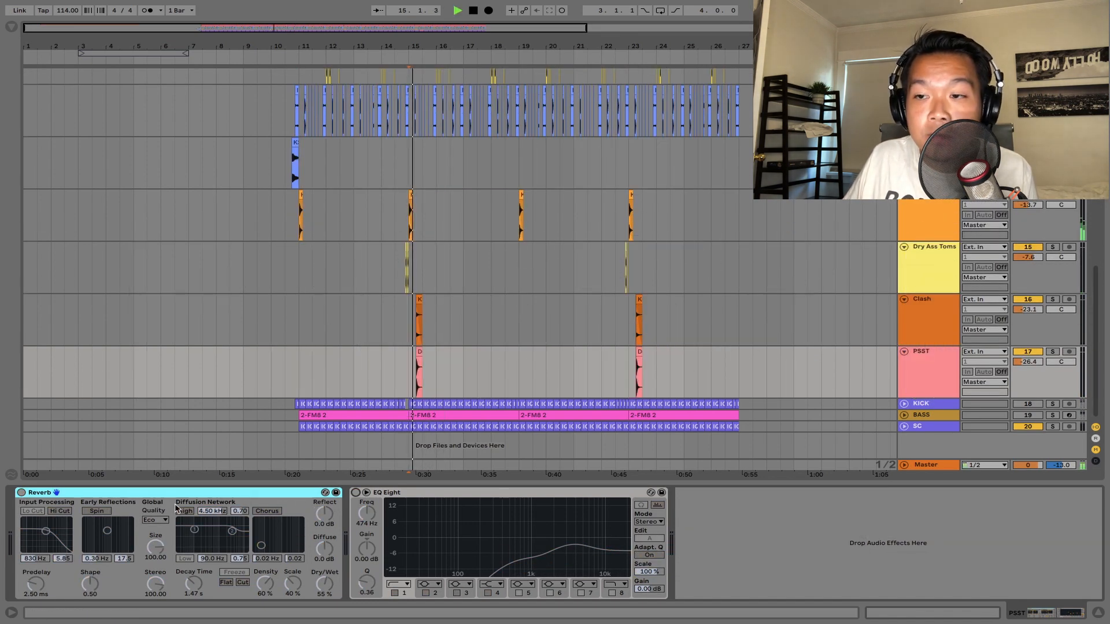
key(space)
click(20, 493)
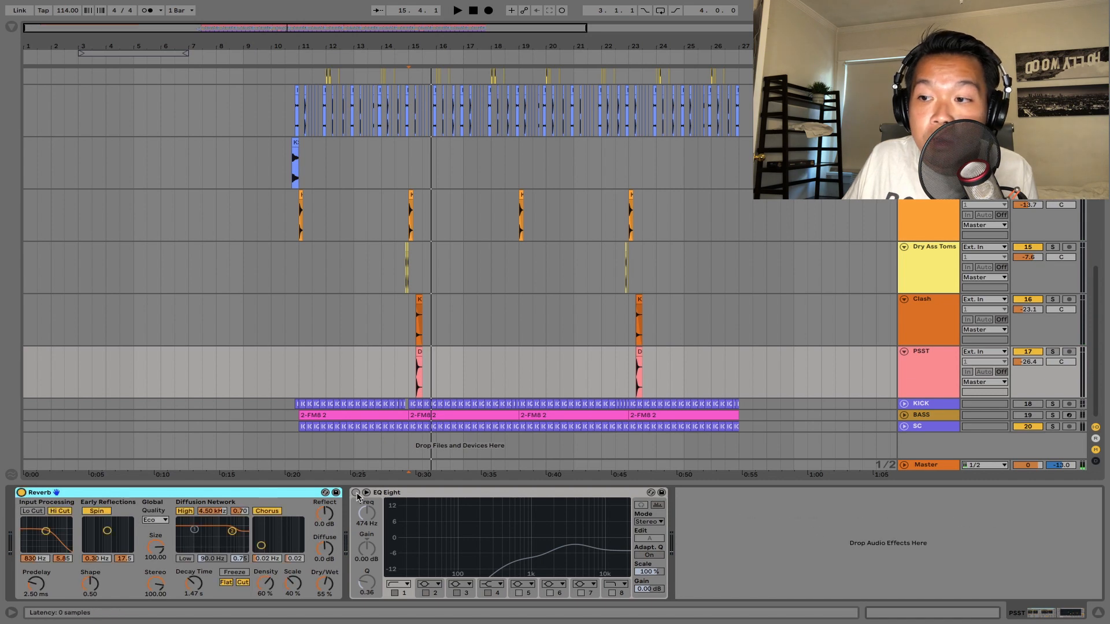
click(356, 493)
key(space)
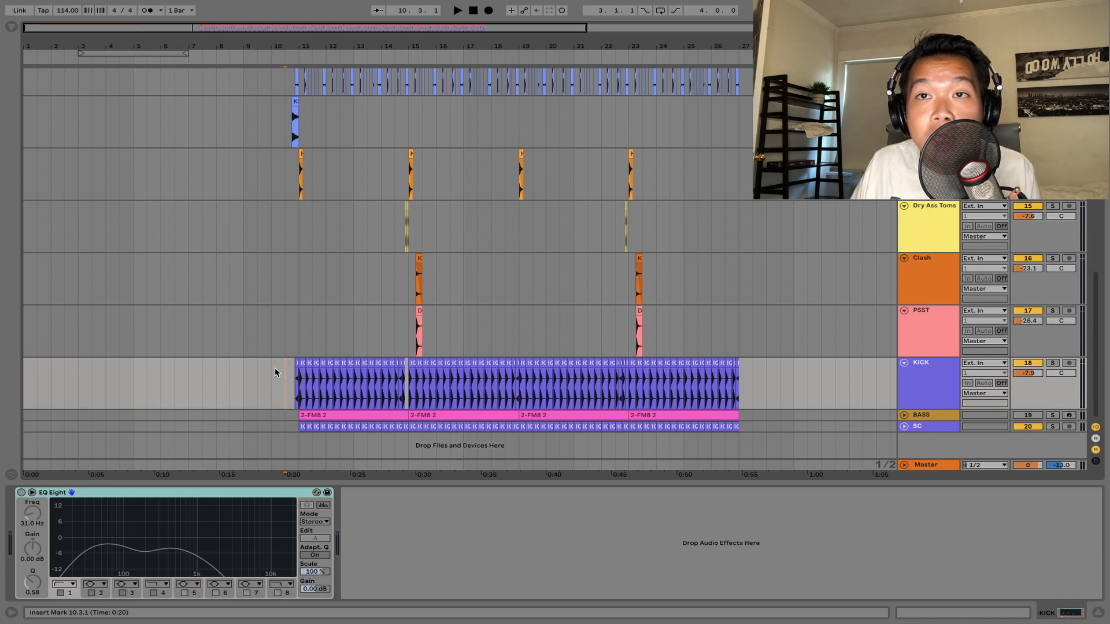
Play the KICK track from 10.3.1 and turn on its EQ Eight.
key(space)
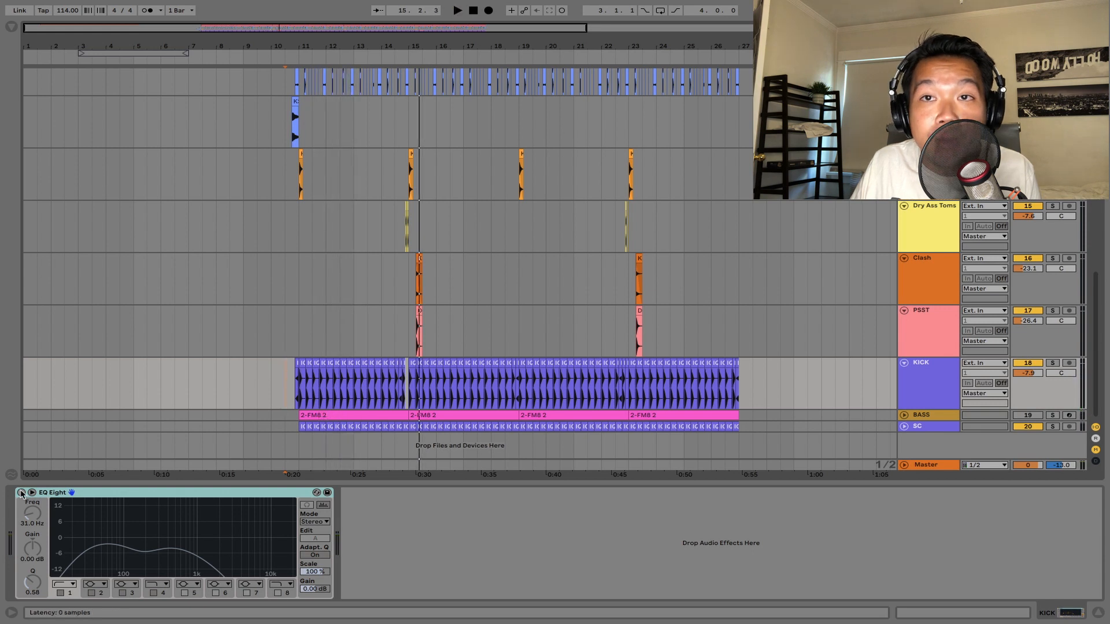
key(space)
click(21, 492)
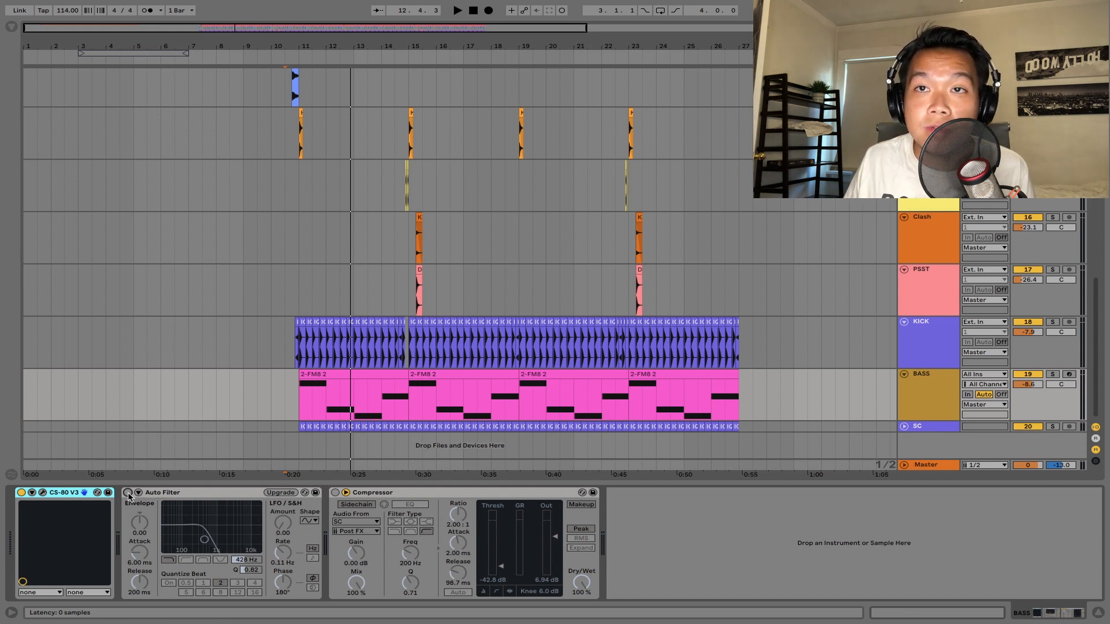
Turn on the Auto Filter and the sidechained Compressor on the BASS track and play the loop.
click(128, 493)
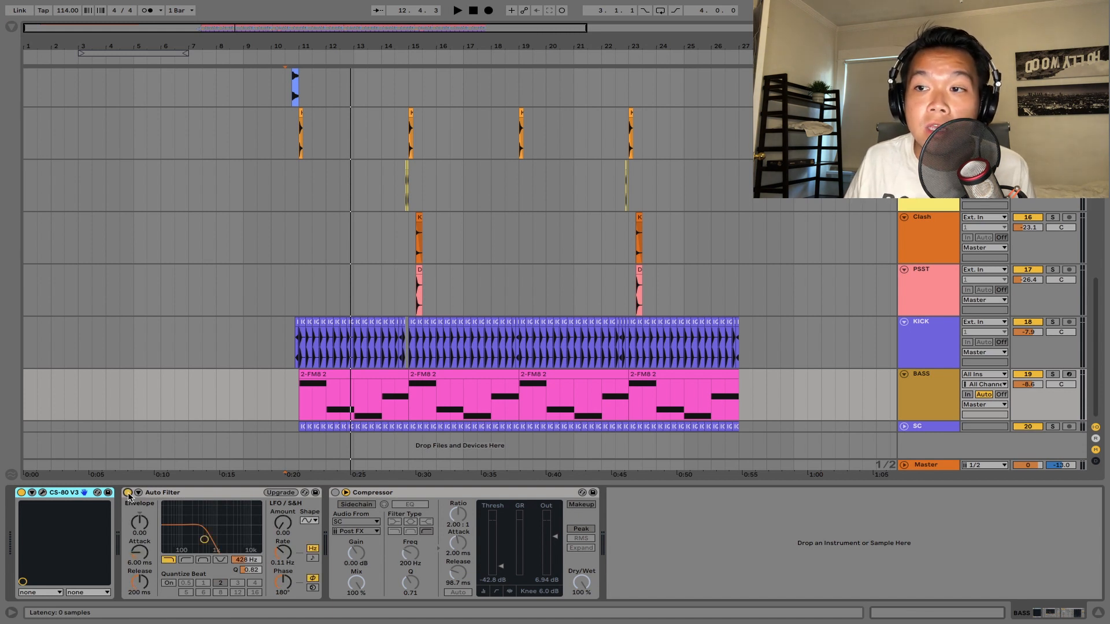
click(336, 493)
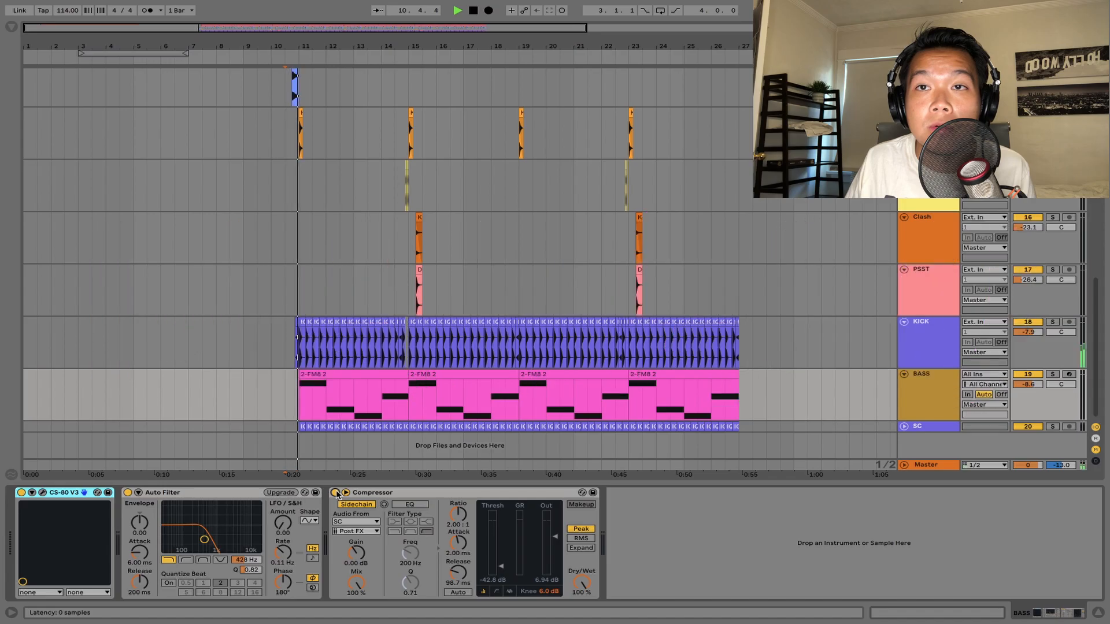